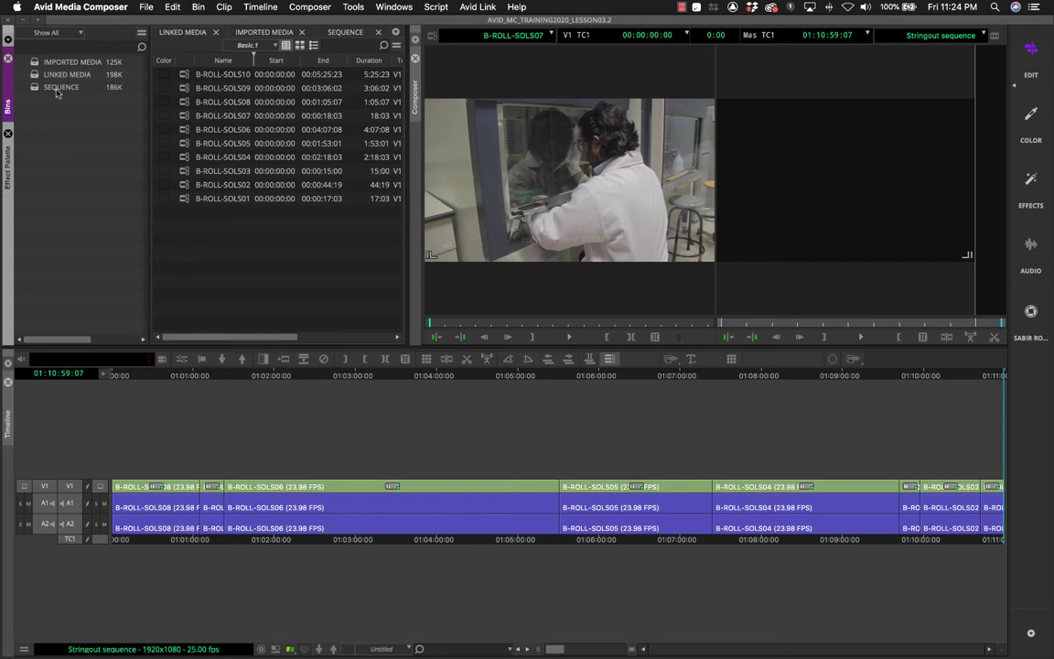
# Step: Open the IMPORTED MEDIA bin and select the B-ROLL-SOLS01 clip
pyautogui.hscroll(1, 37, 75)
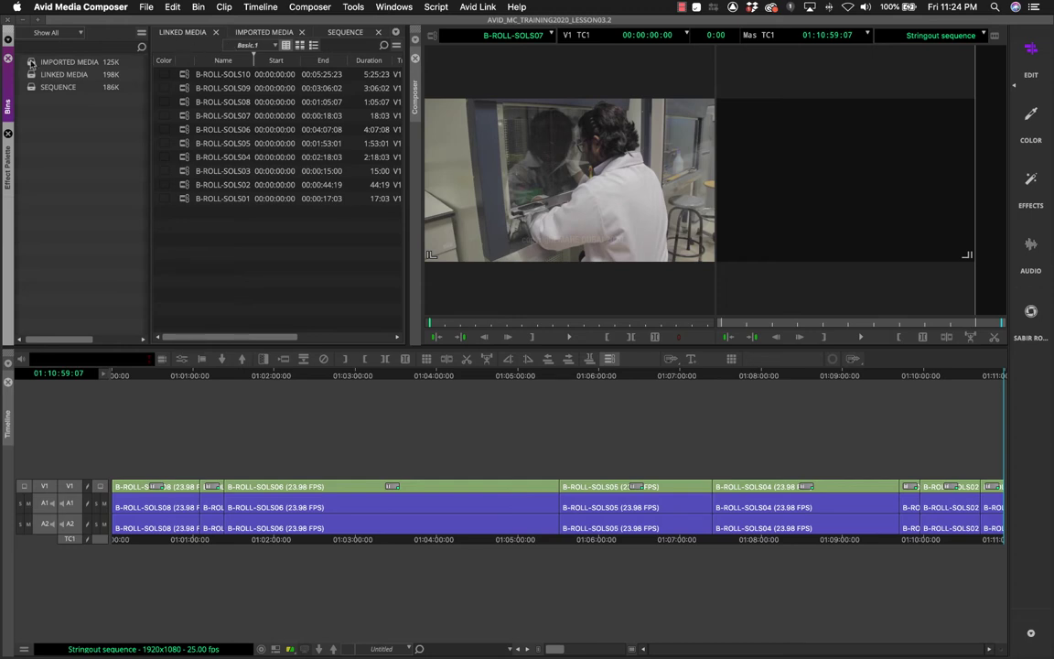
pyautogui.click(234, 32)
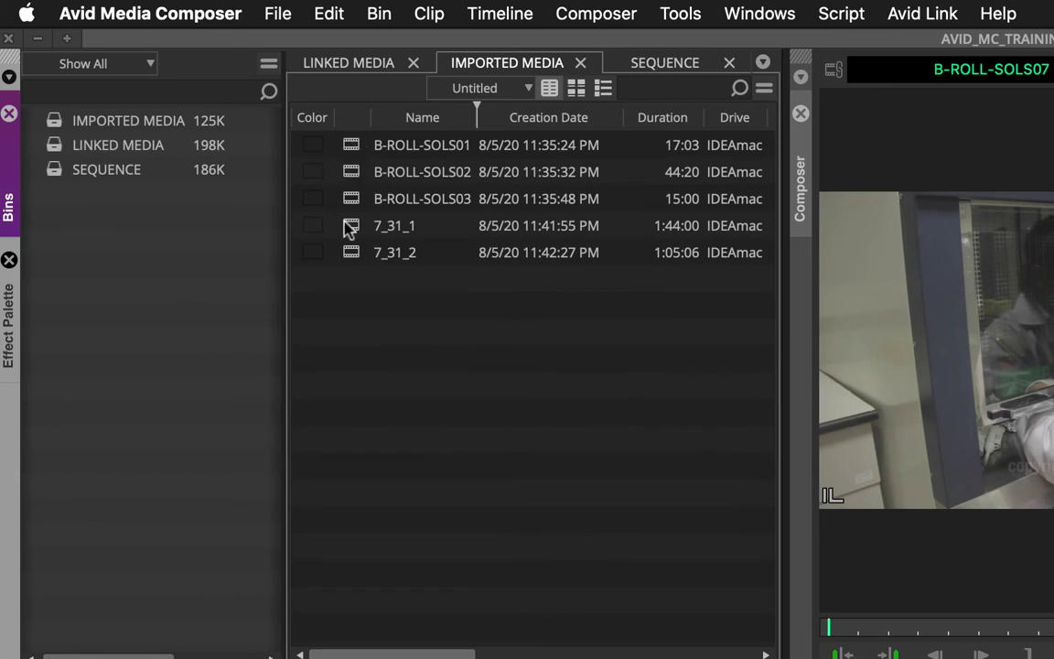
pyautogui.click(347, 68)
pyautogui.click(356, 146)
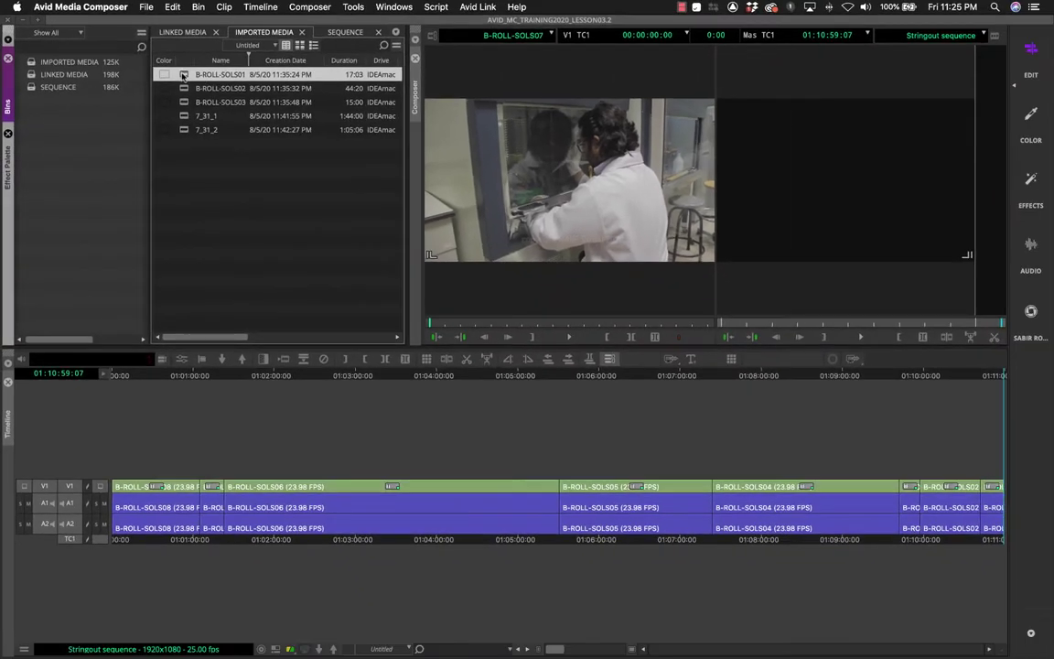
# Step: Delete only the B-ROLL-SOLS01 master clip, leaving its media files unchecked
pyautogui.press('Delete')
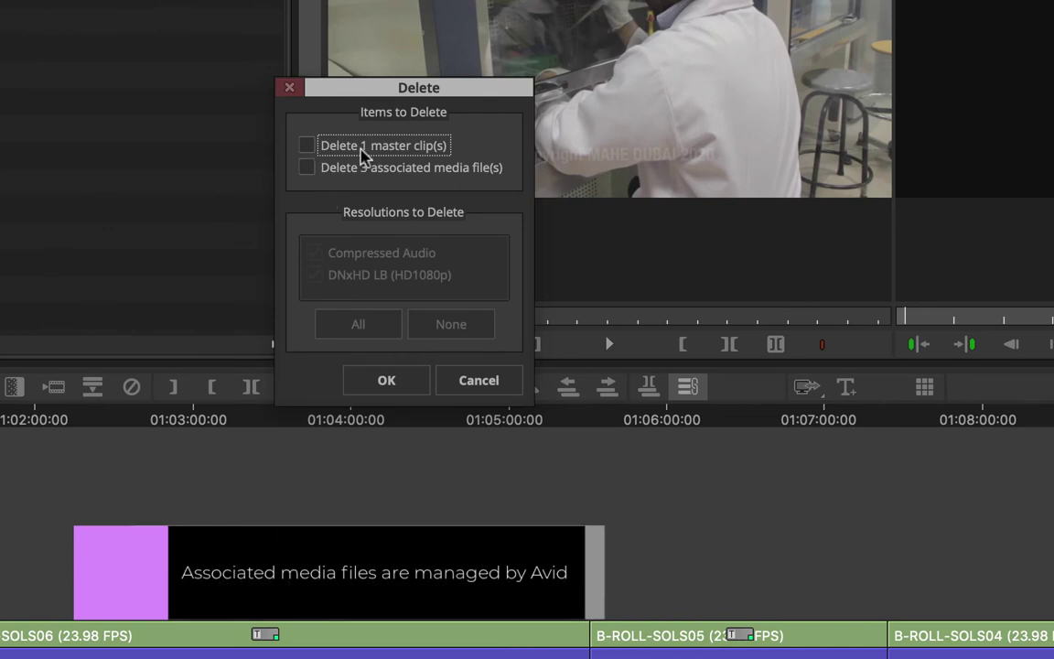
pyautogui.click(307, 148)
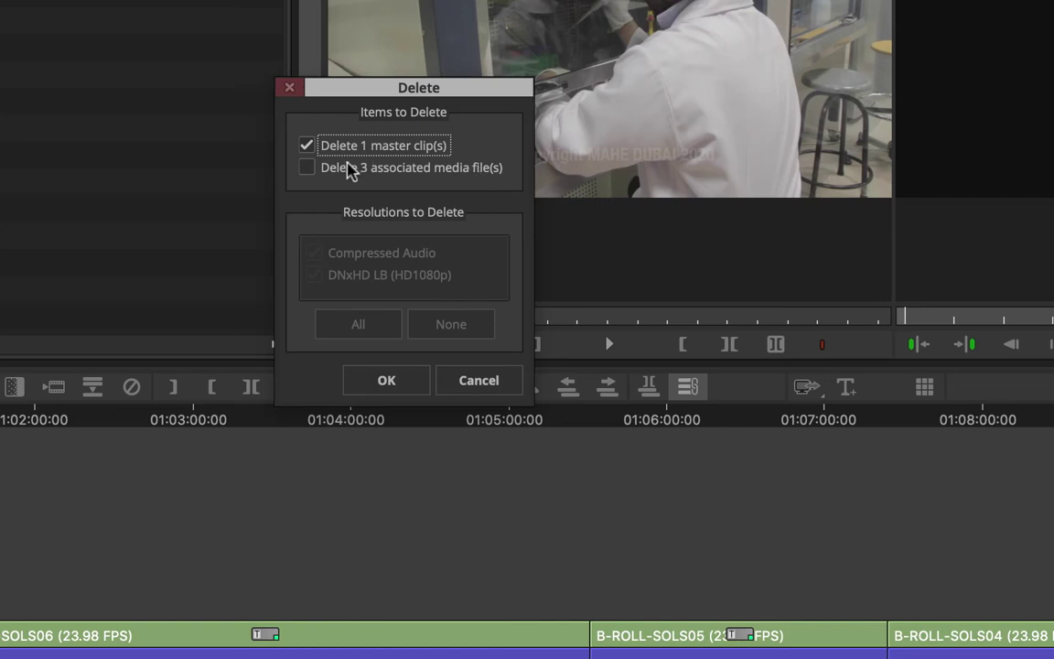
pyautogui.click(309, 169)
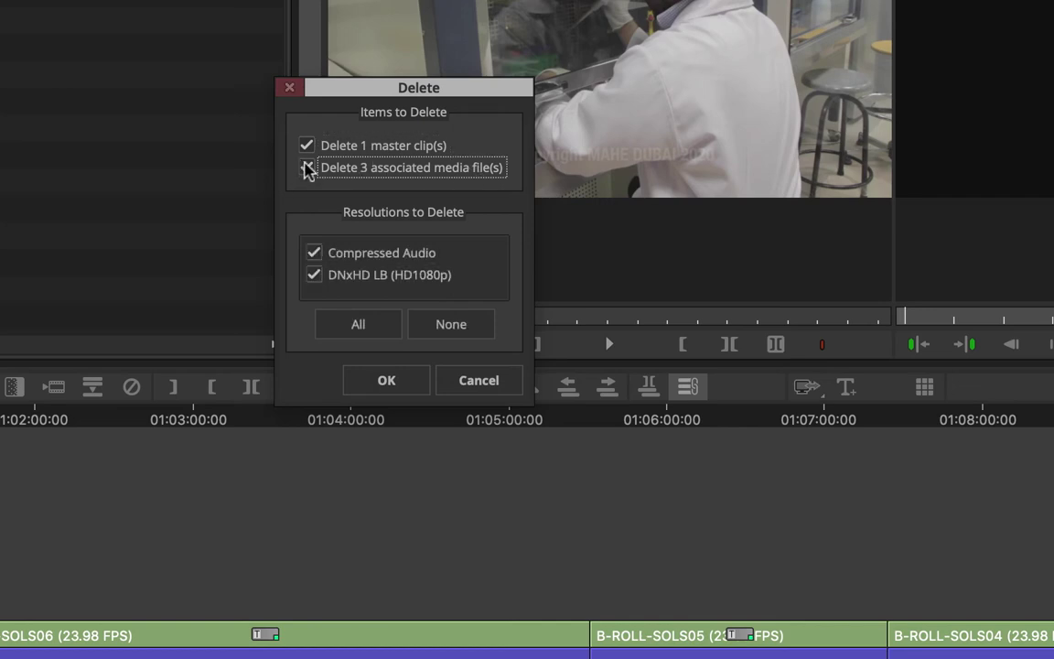
pyautogui.click(309, 169)
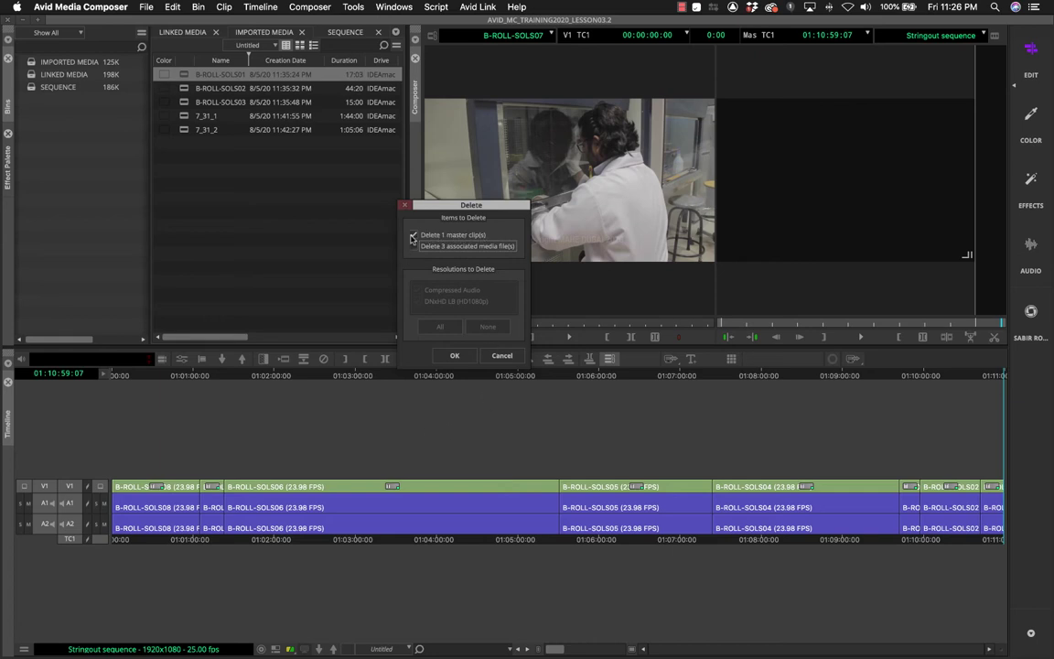
pyautogui.click(455, 355)
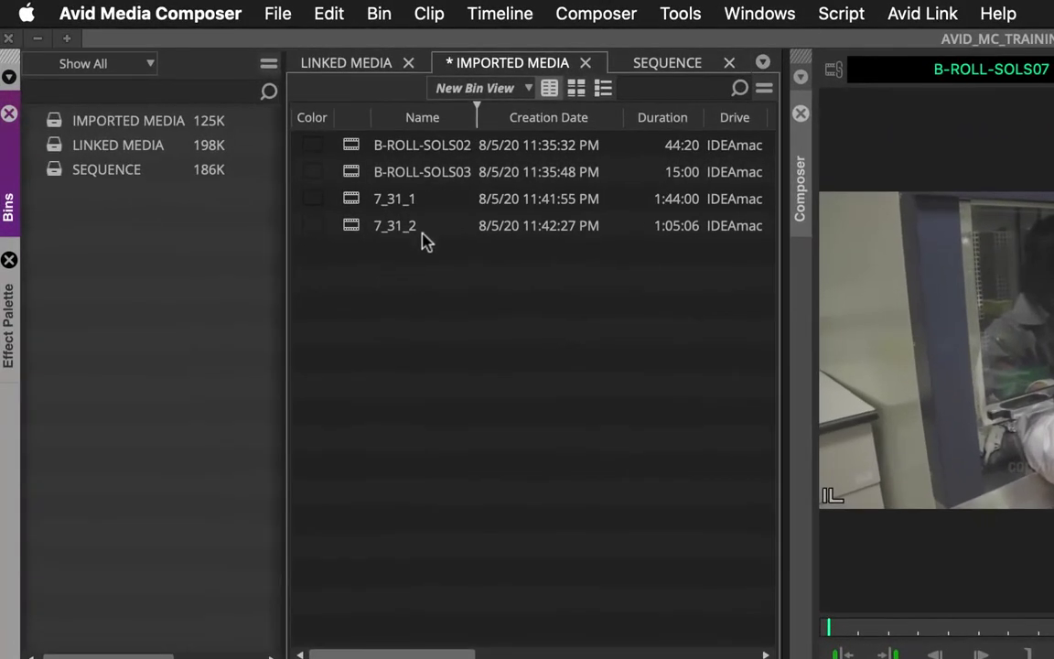
# Step: Delete the B-ROLL-SOLS10 master clip from LINKED MEDIA, then select B-ROLL-SOLS02 in IMPORTED MEDIA
pyautogui.click(331, 64)
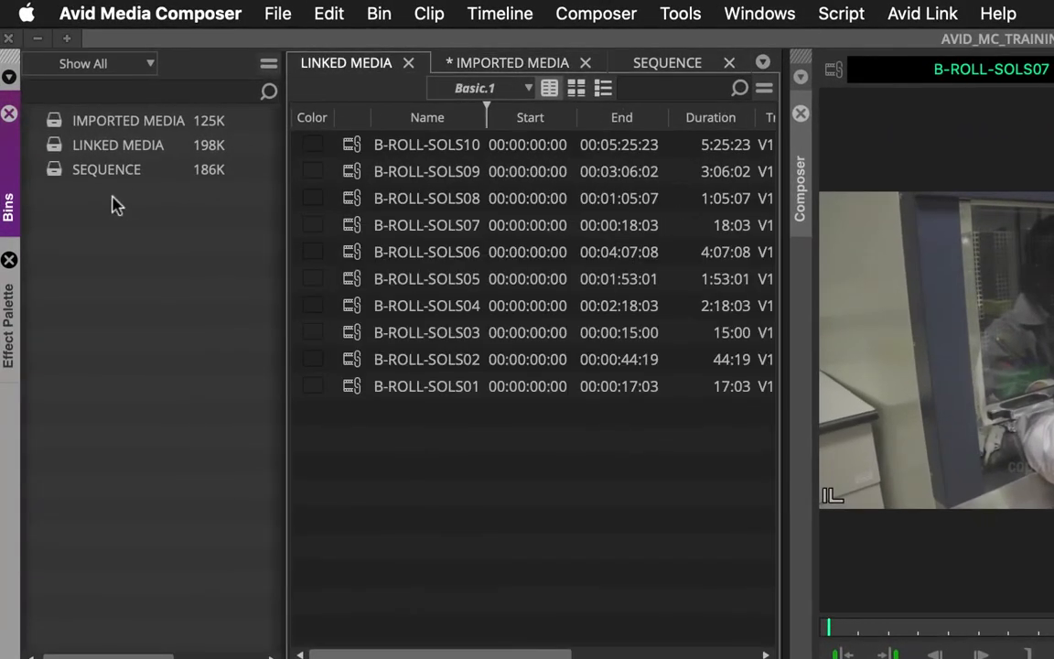
pyautogui.click(366, 149)
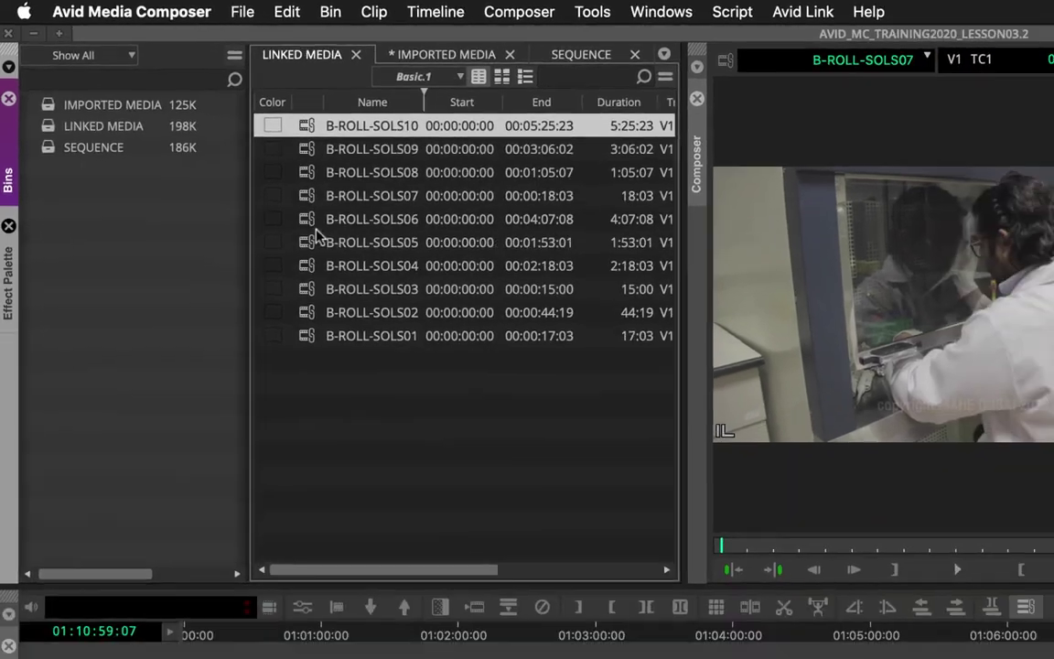
pyautogui.press('Delete')
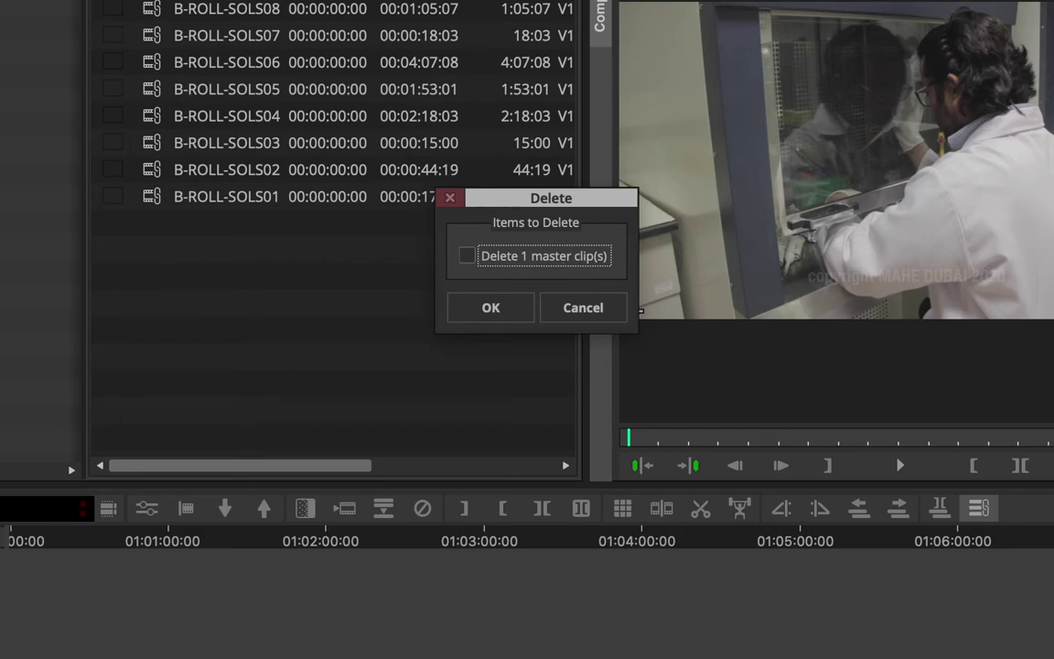
pyautogui.click(468, 257)
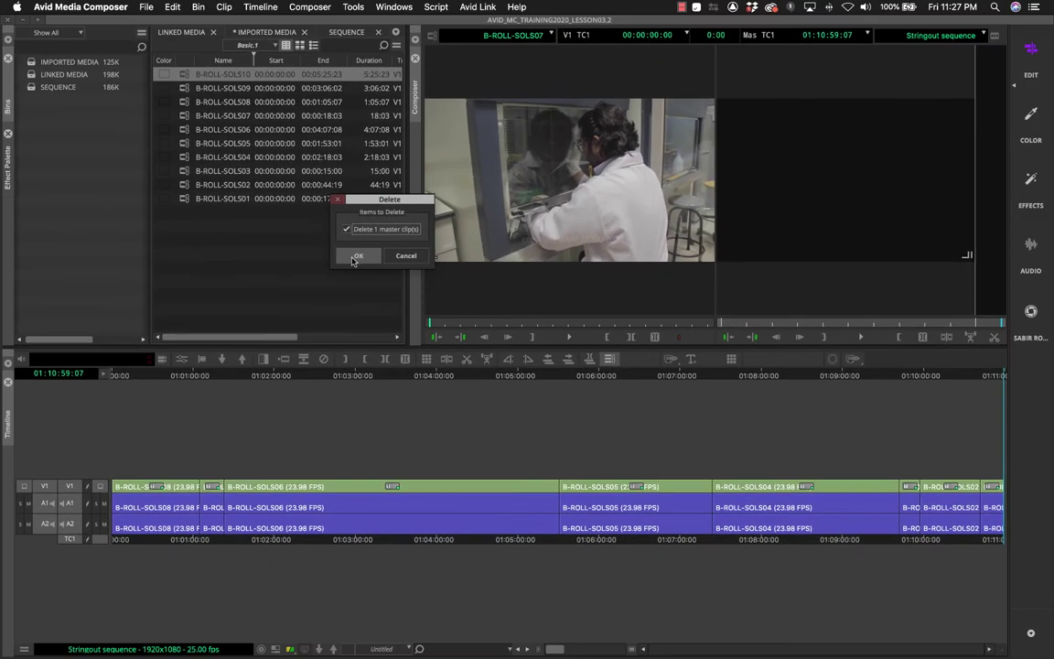
pyautogui.click(356, 256)
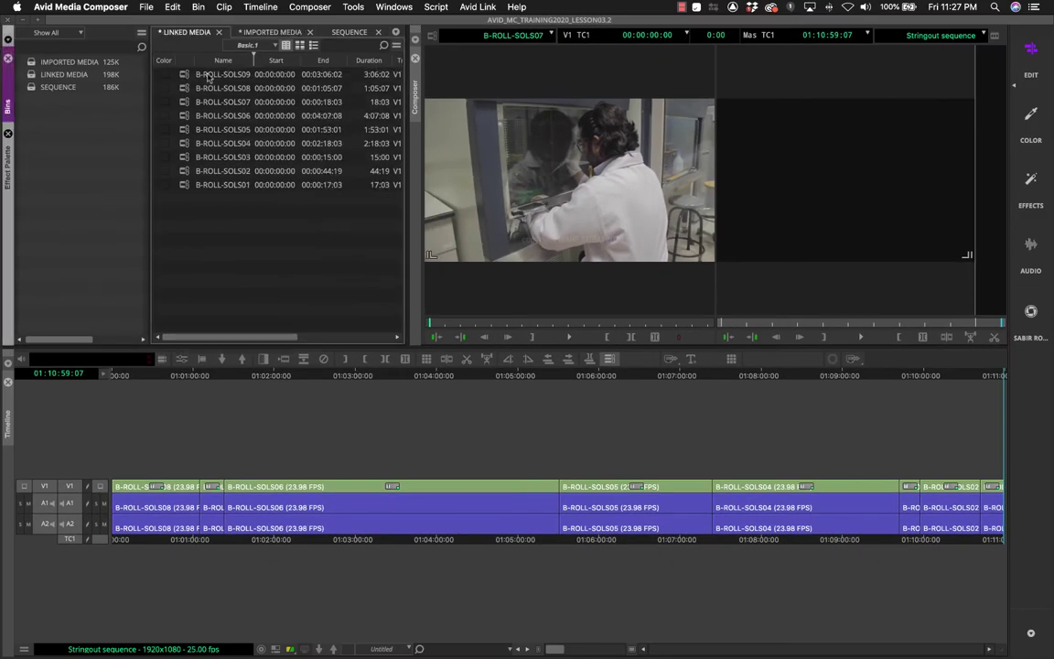
pyautogui.click(271, 32)
pyautogui.click(165, 74)
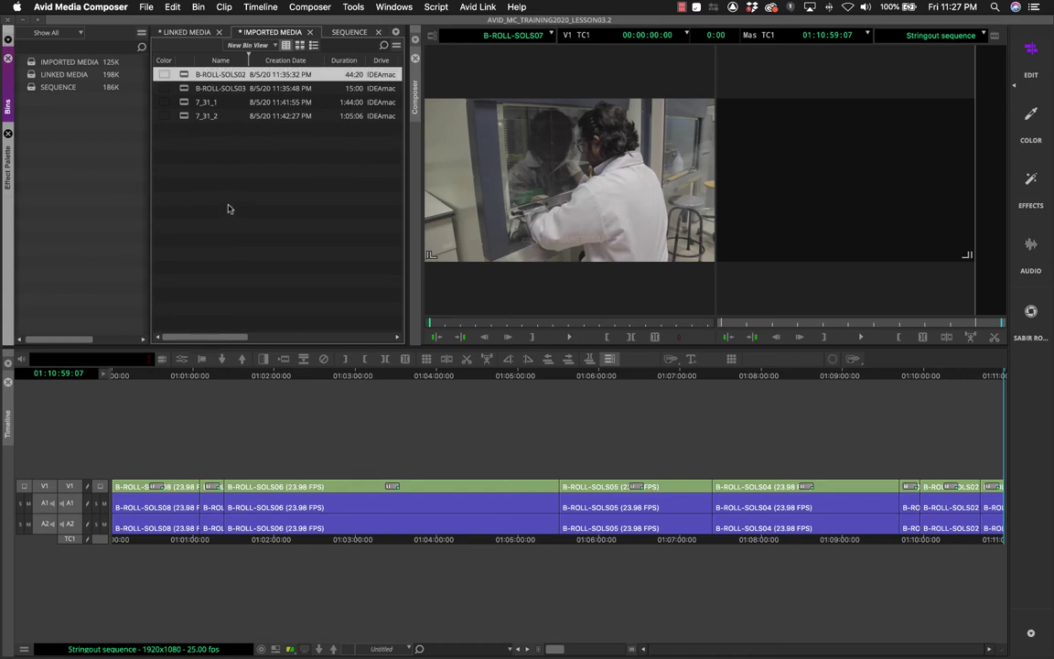
# Step: Permanently delete B-ROLL-SOLS02's 3 associated media files while keeping its master clip
pyautogui.press('Delete')
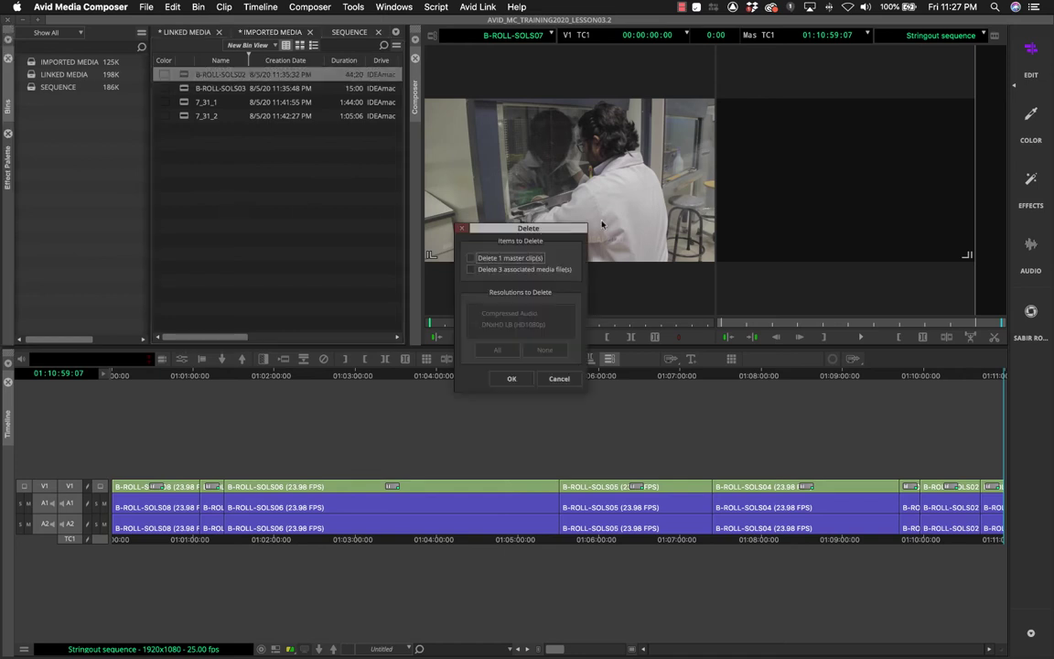
pyautogui.click(470, 269)
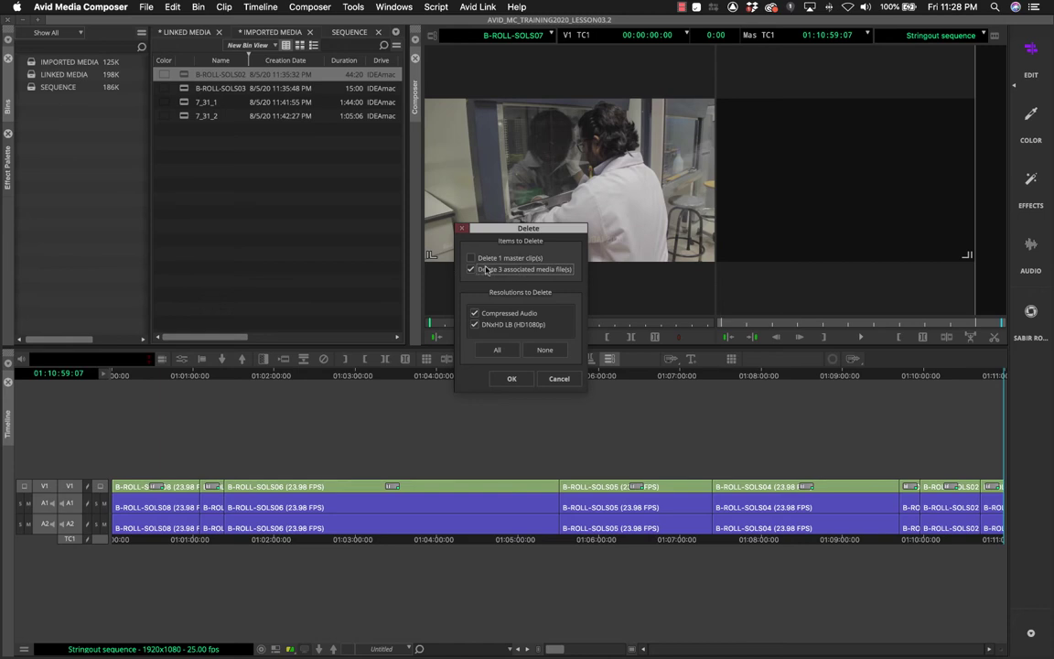
pyautogui.click(501, 377)
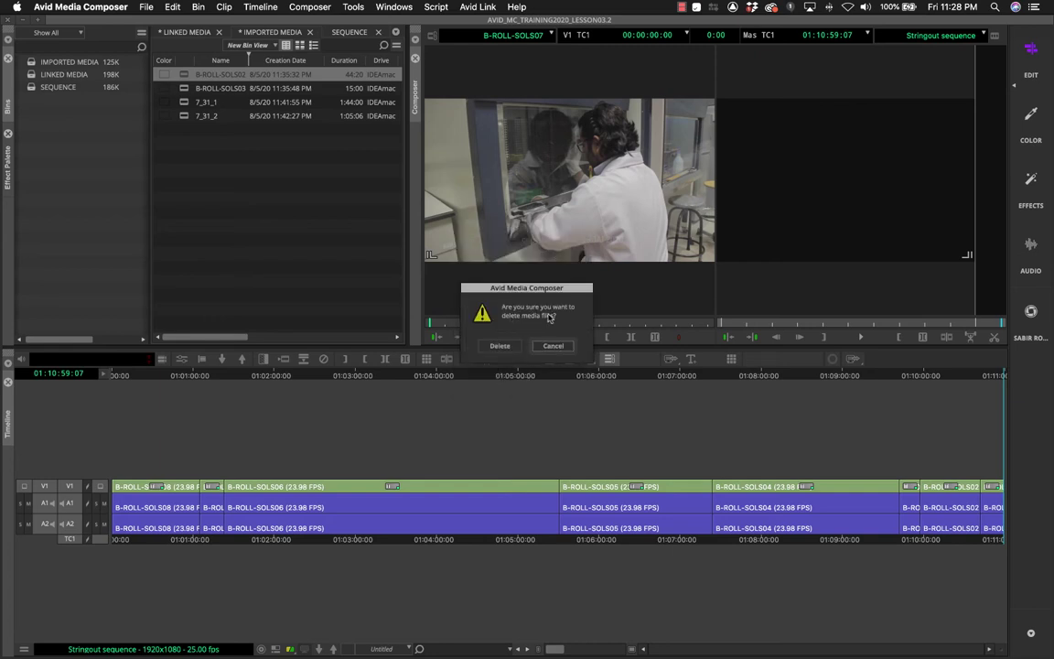
pyautogui.click(500, 344)
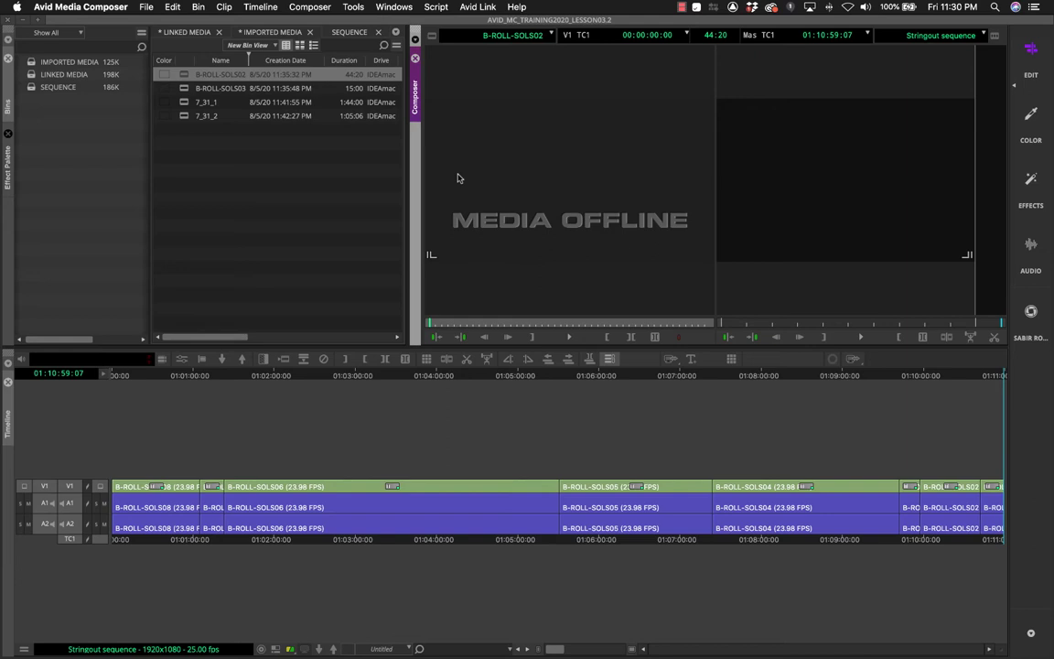
# Step: Switch to the LINKED MEDIA bin
pyautogui.click(157, 32)
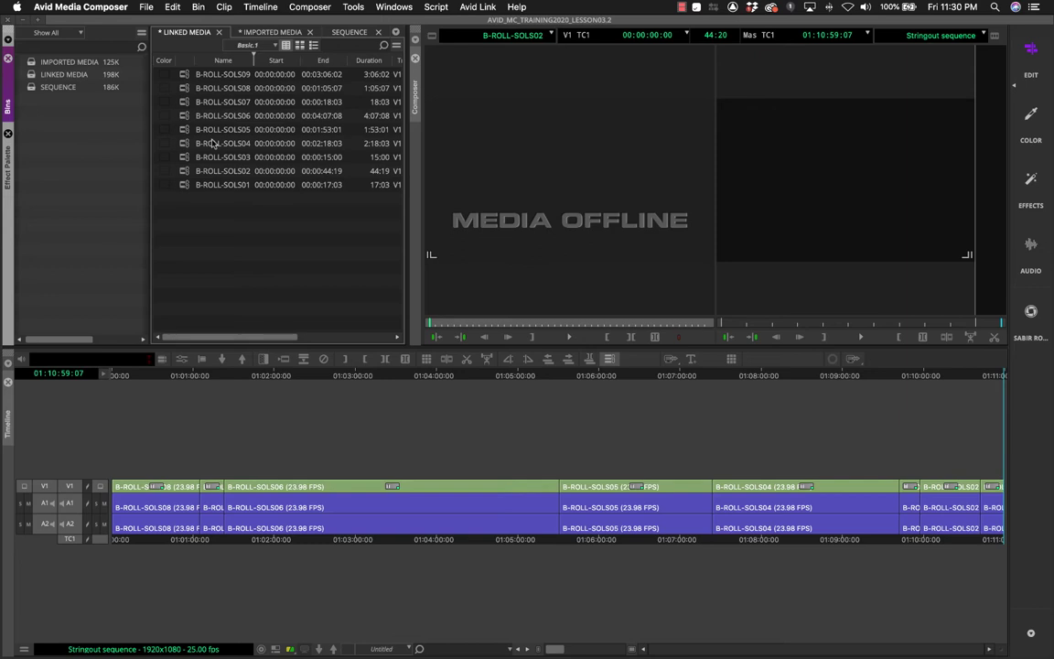
# Step: In the Source Browser, browse IDEA-EDIT02 > edit stock > AVID STOCK > 007 A
pyautogui.rightClick(203, 211)
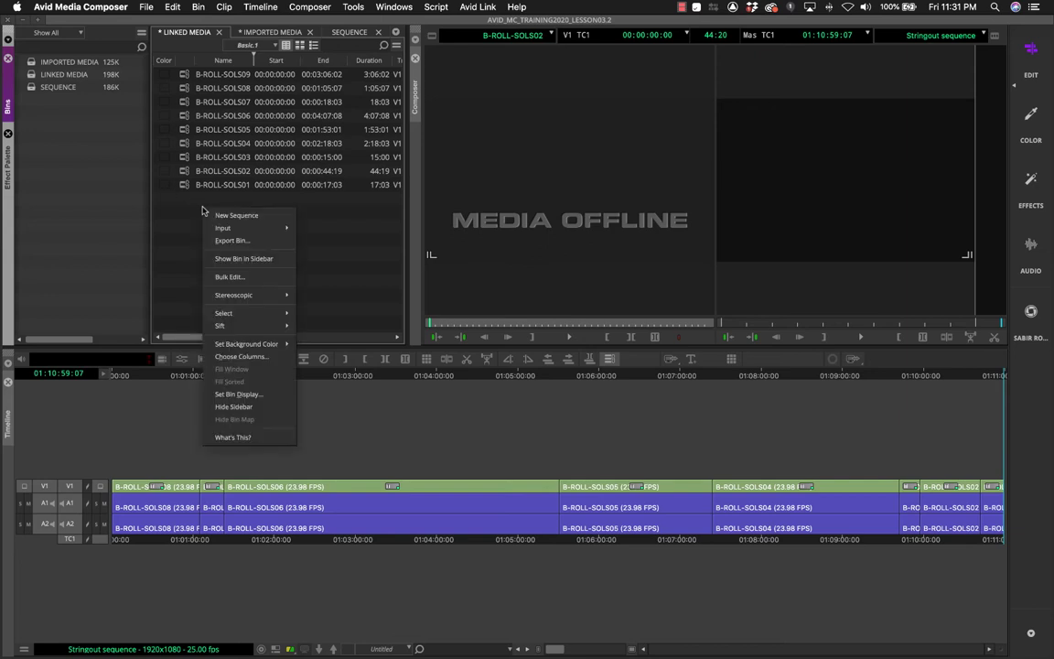
pyautogui.moveTo(275, 227)
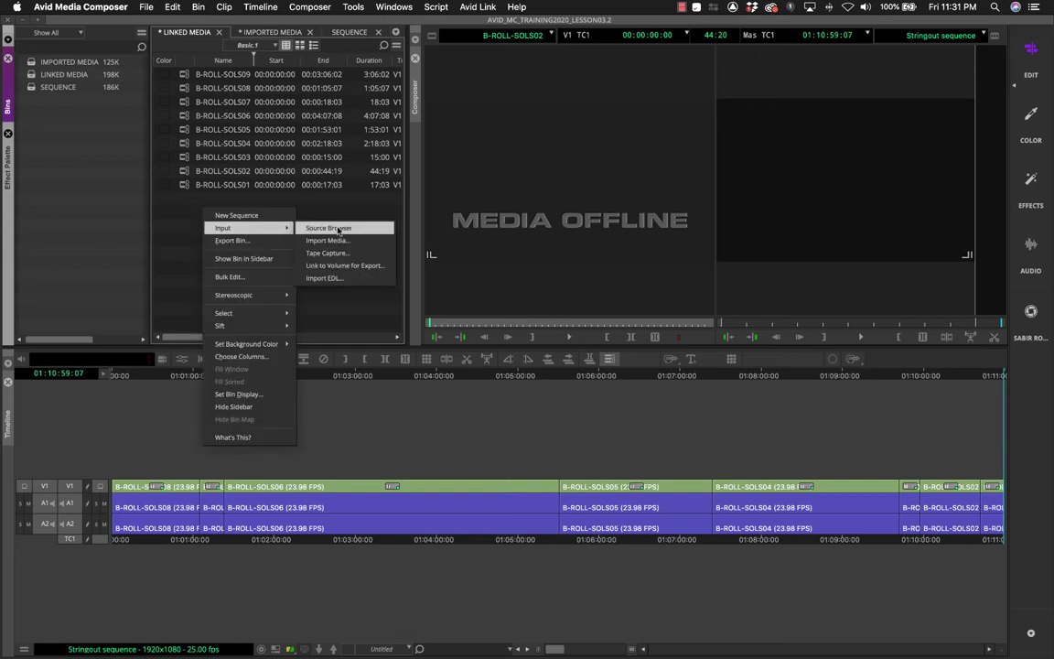
pyautogui.click(338, 229)
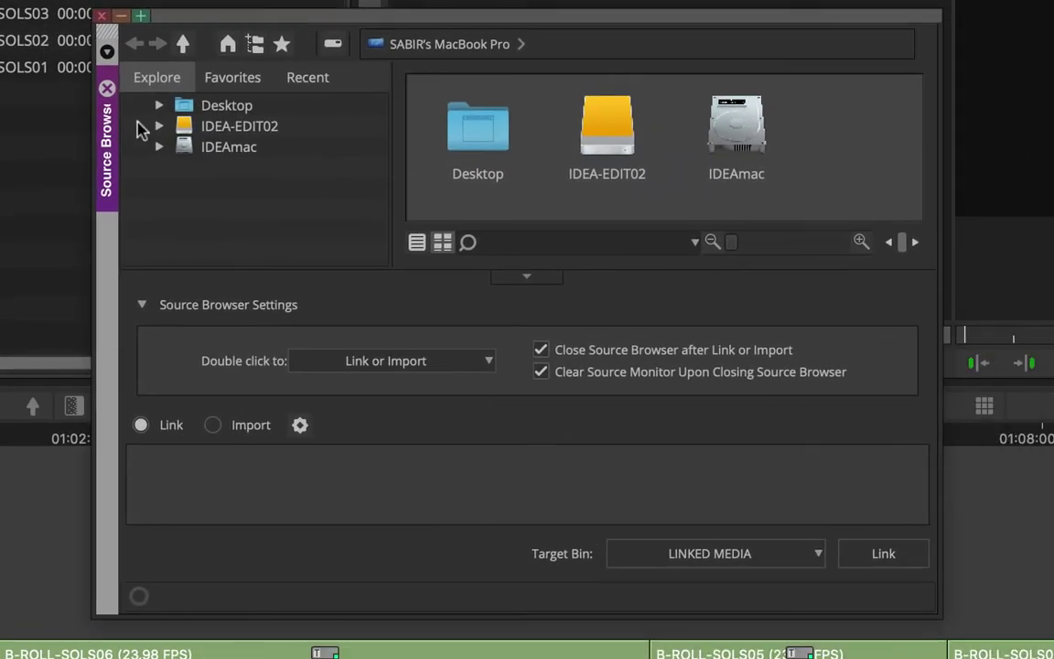
pyautogui.click(159, 128)
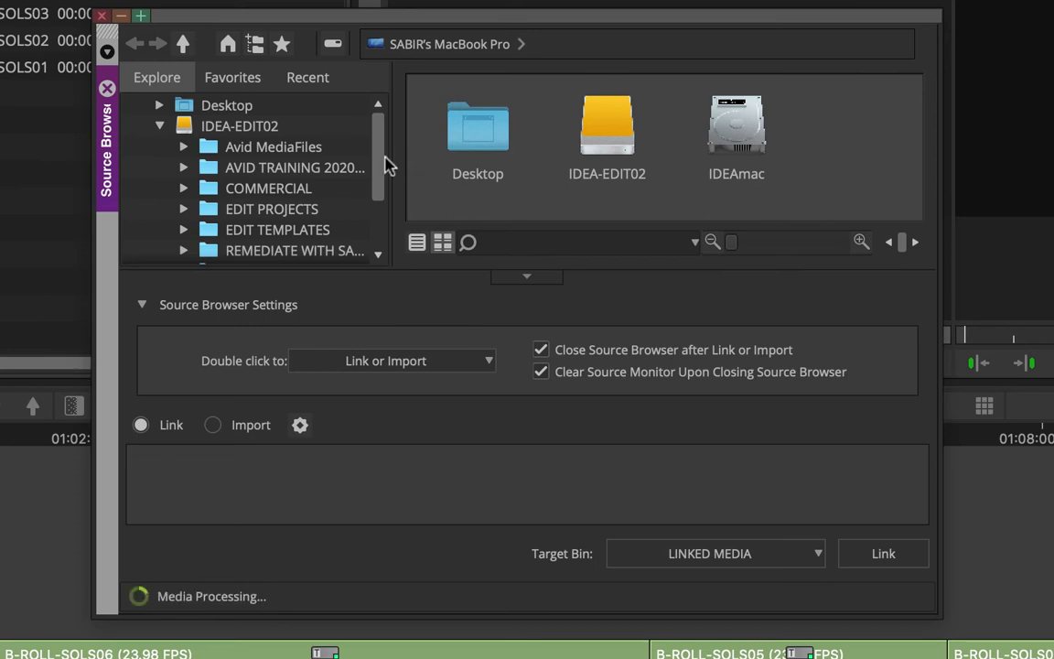
pyautogui.moveTo(384, 162); pyautogui.dragTo(384, 223)
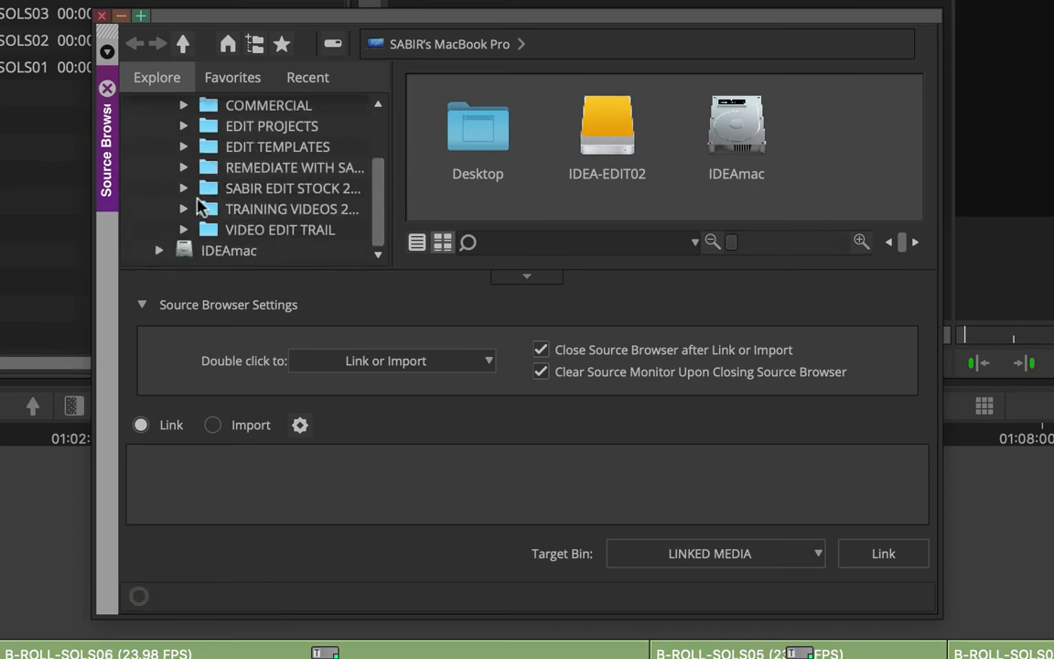
pyautogui.click(183, 210)
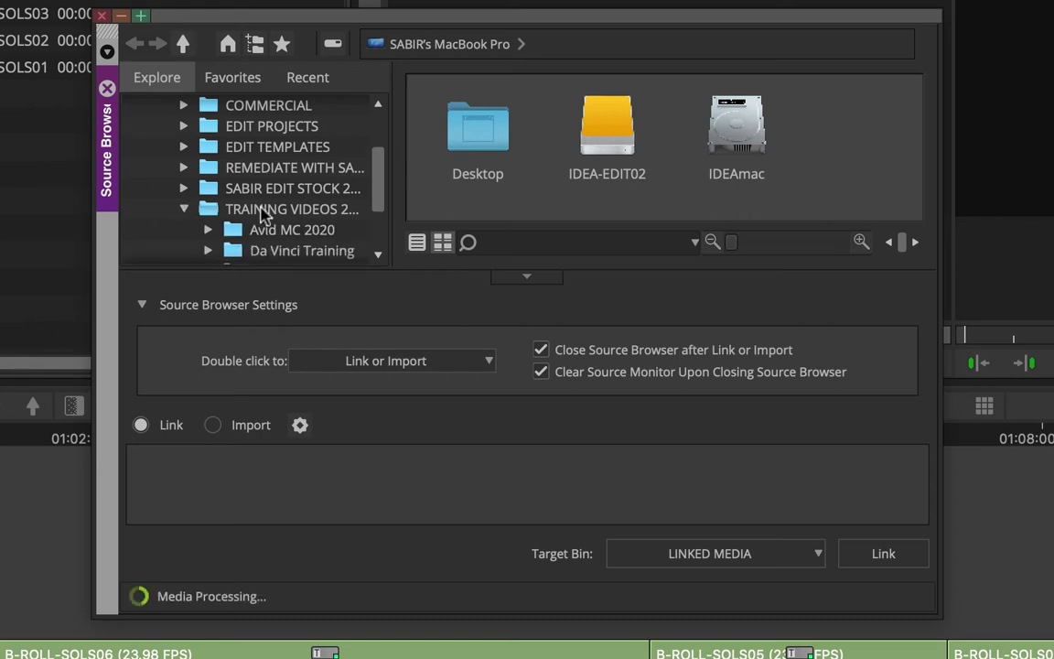
pyautogui.click(184, 208)
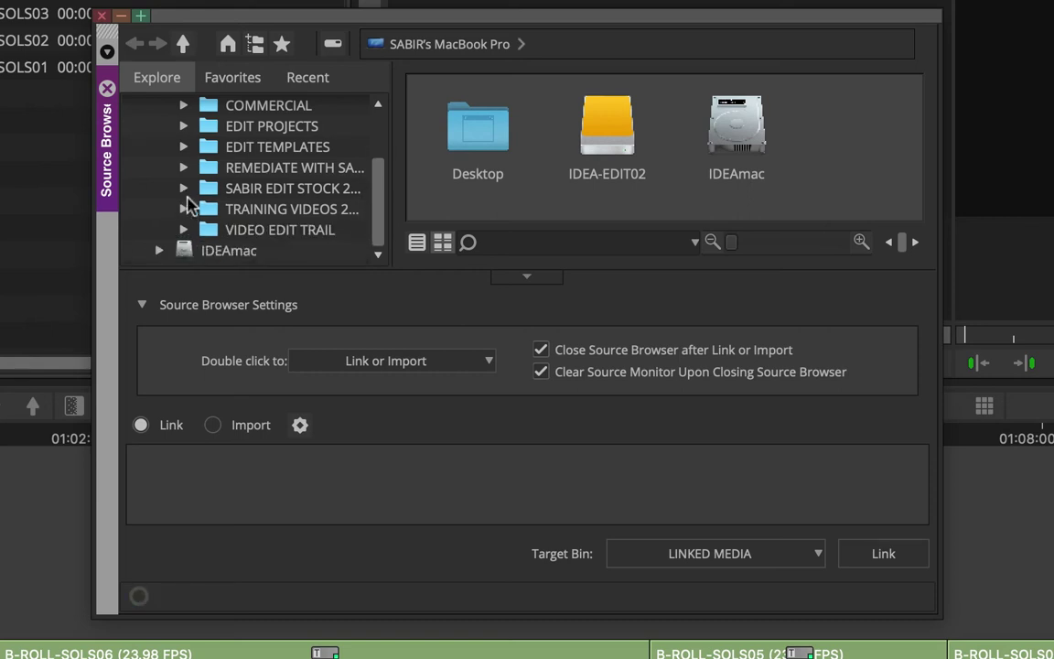
pyautogui.click(183, 189)
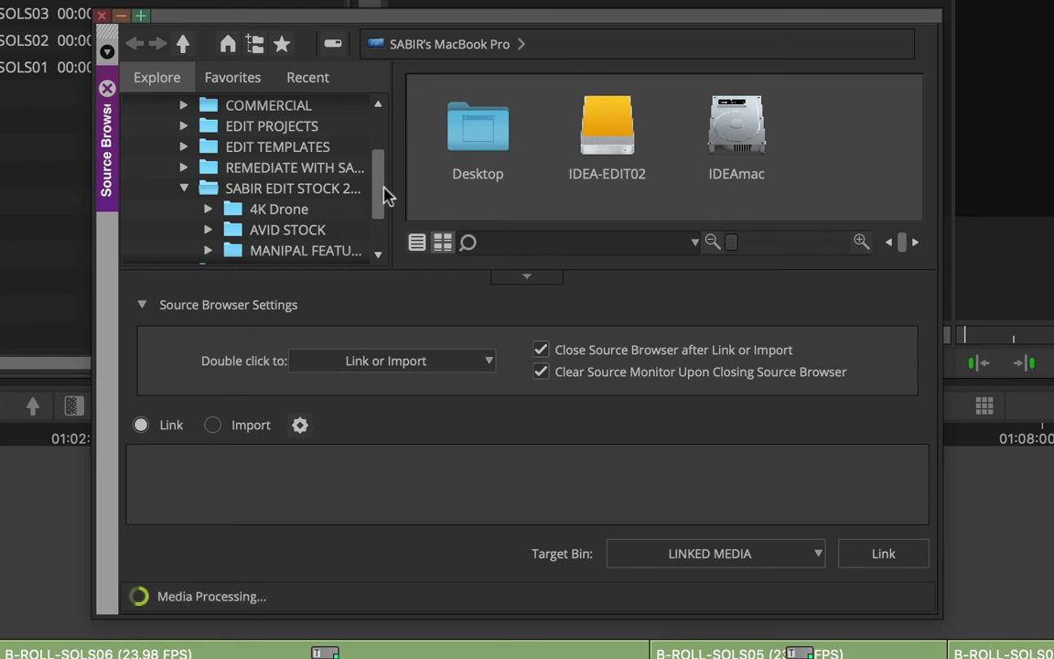
pyautogui.moveTo(384, 197); pyautogui.dragTo(384, 216)
pyautogui.click(207, 167)
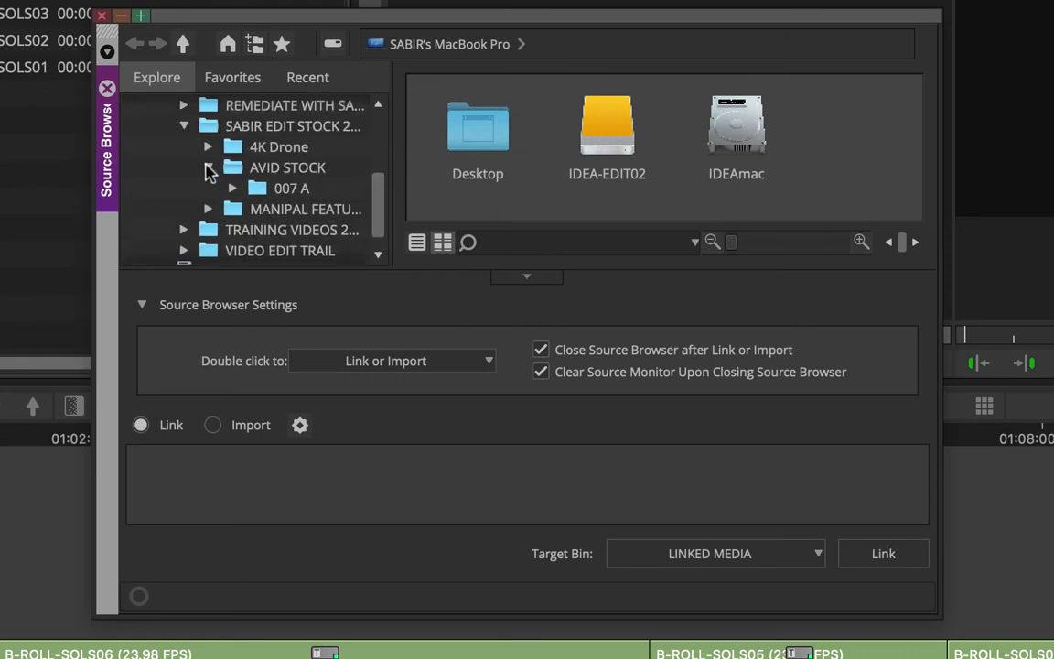
pyautogui.click(279, 188)
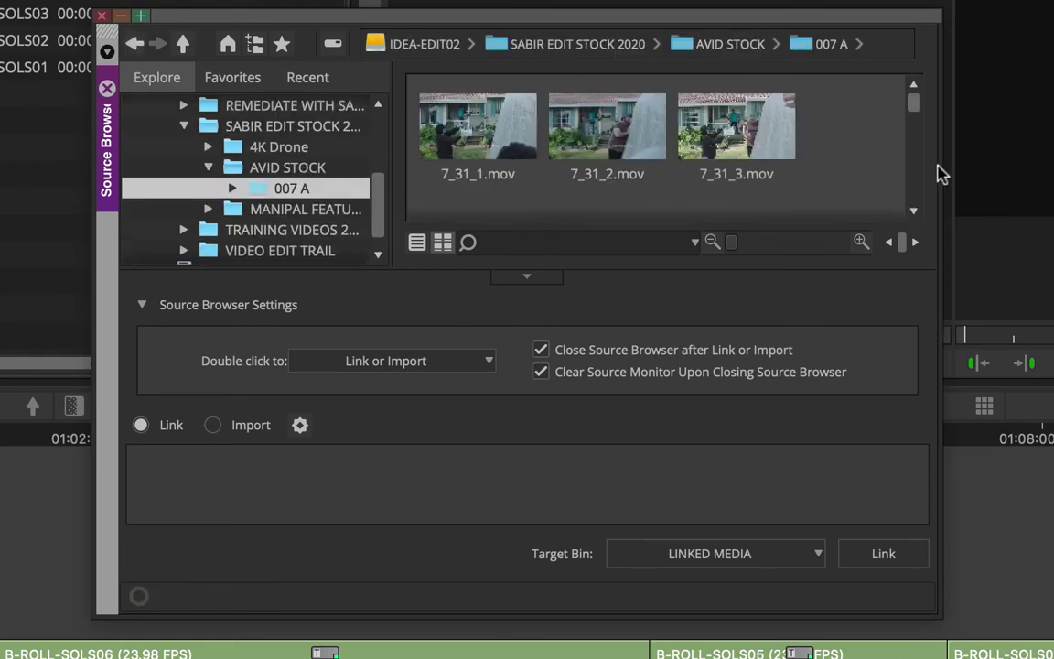
pyautogui.scroll(-2, 915, 121)
pyautogui.moveTo(915, 122); pyautogui.dragTo(905, 235)
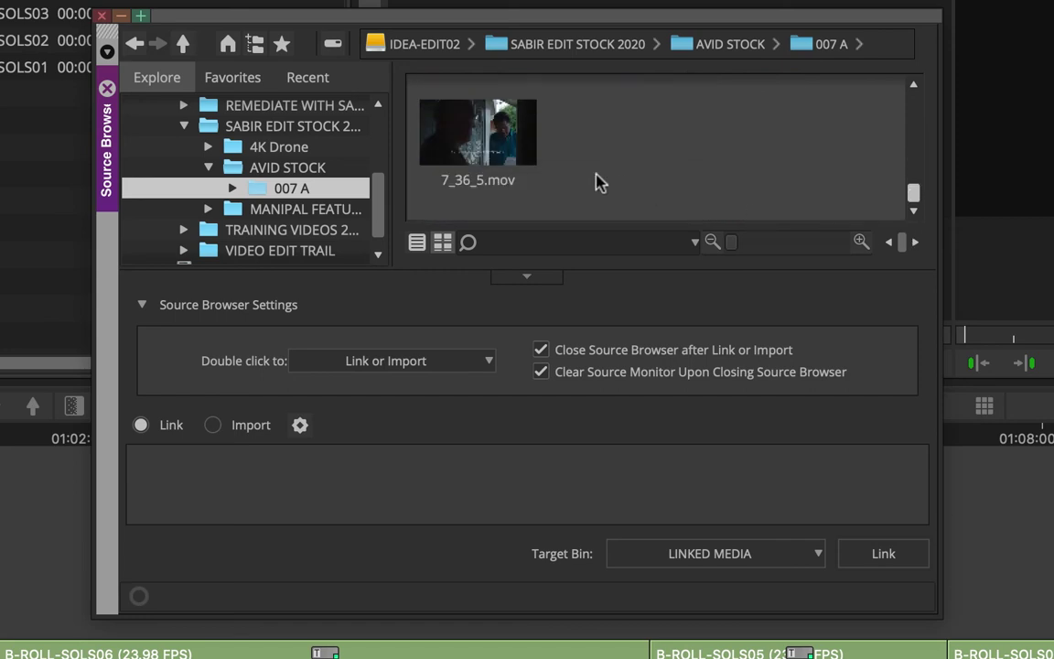
# Step: Link 7_36_5.mov into the LINKED MEDIA bin and select the new 7_36_5 clip
pyautogui.click(448, 129)
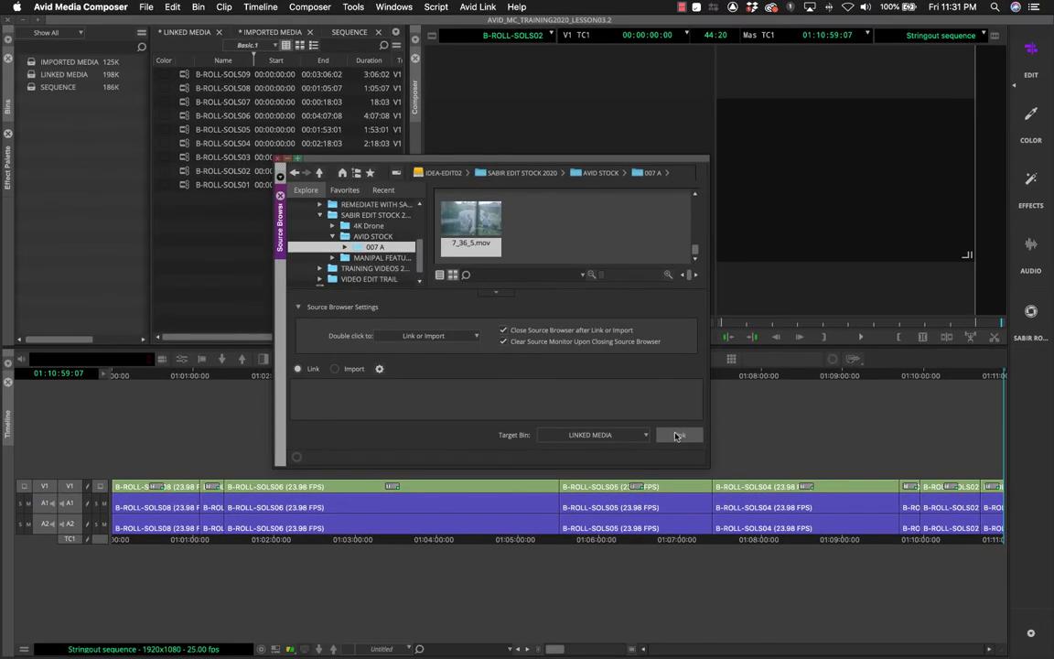
pyautogui.click(678, 436)
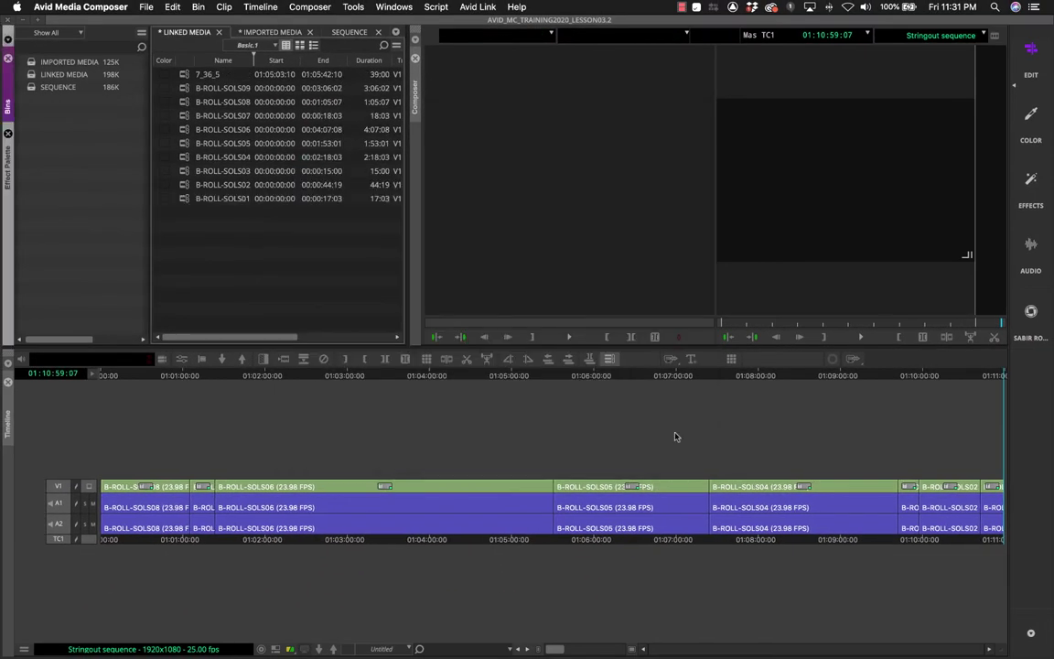
pyautogui.click(186, 75)
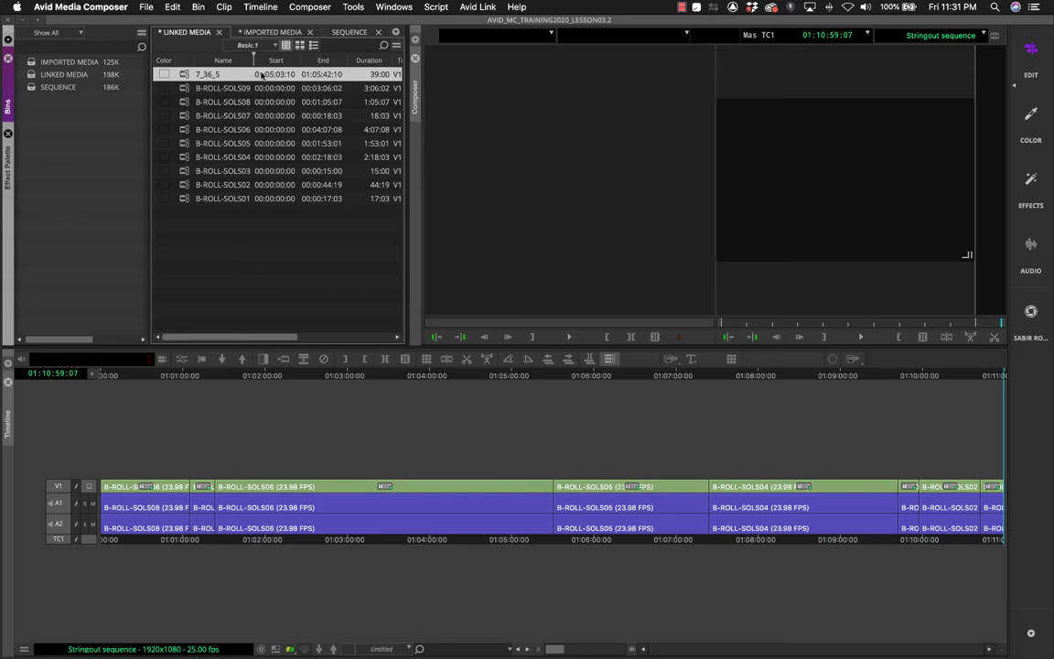
pyautogui.hotkey('ctrl', 'Up')
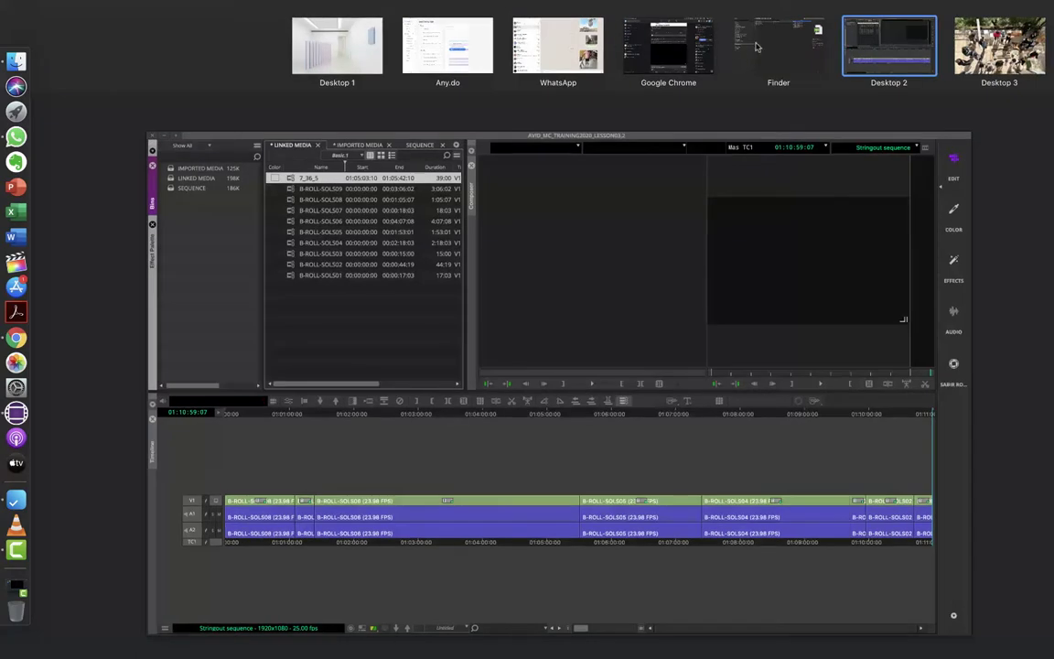
# Step: Rename the AVID STOCK folder '007 A' to '007' in Finder, then return to Media Composer
pyautogui.click(645, 58)
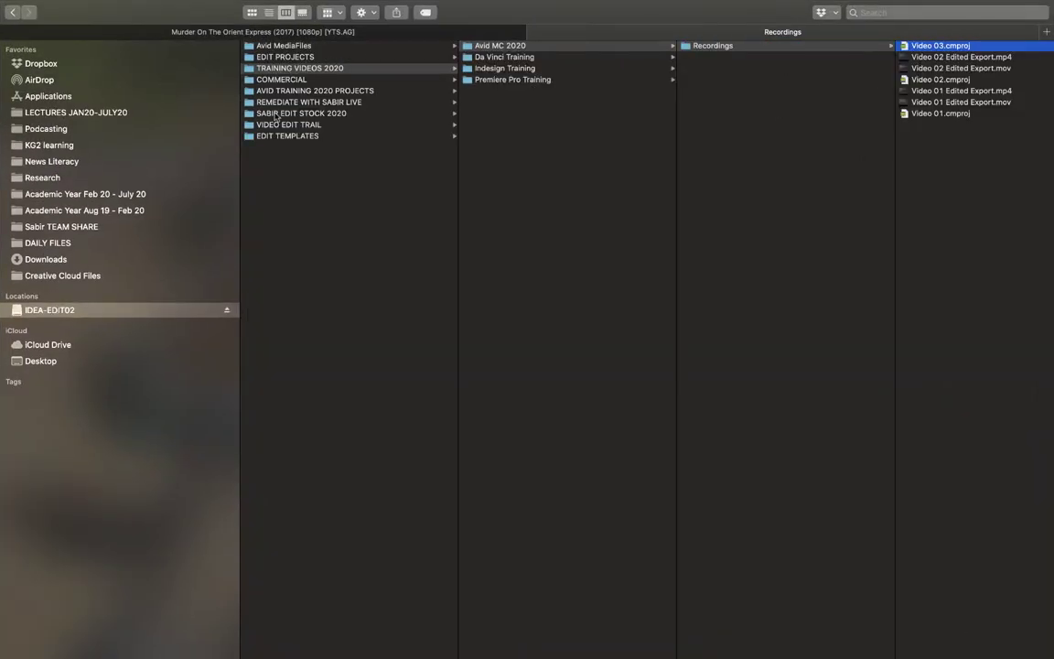
pyautogui.click(302, 113)
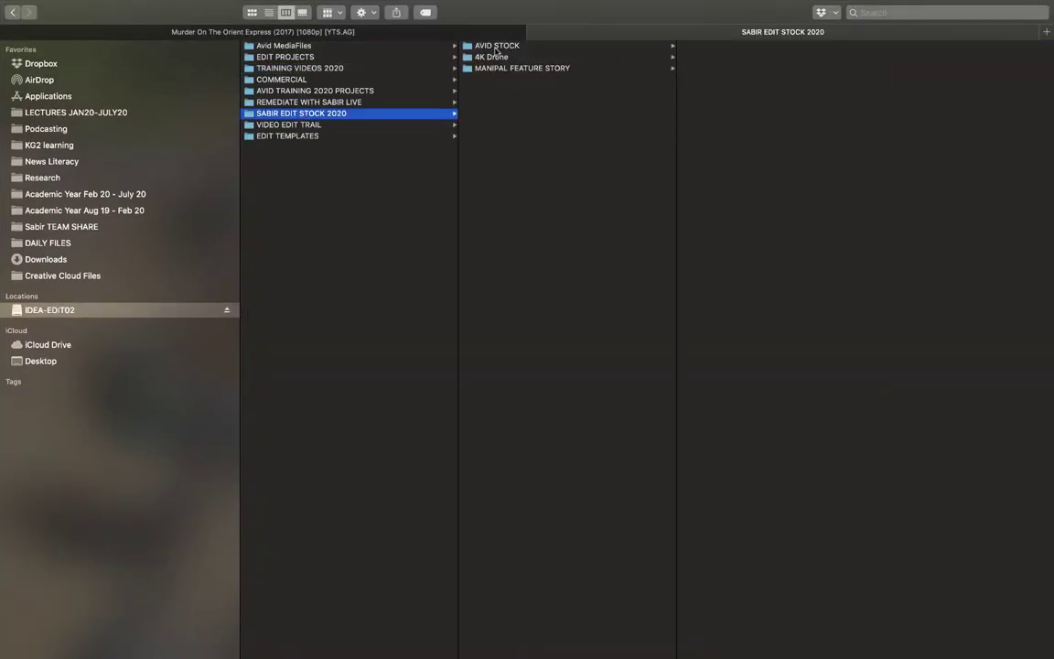
pyautogui.click(485, 46)
pyautogui.click(729, 49)
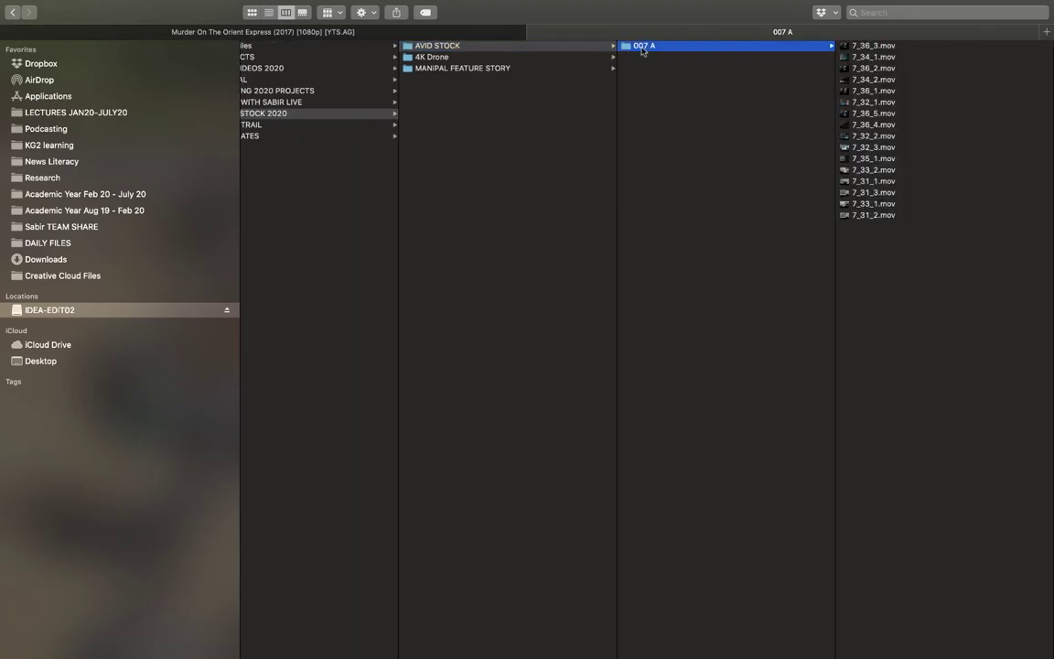
pyautogui.moveTo(641, 51); pyautogui.dragTo(642, 47)
pyautogui.press('BackSpace')
pyautogui.press('BackSpace')
pyautogui.press('Return')
pyautogui.click(689, 106)
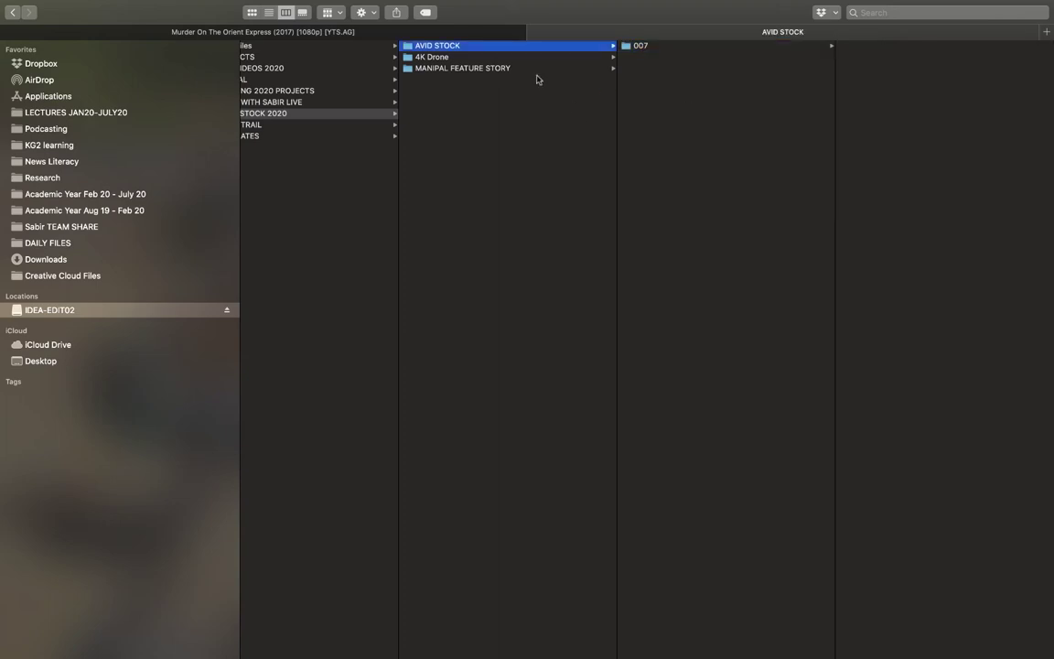
pyautogui.hotkey('ctrl', 'Up')
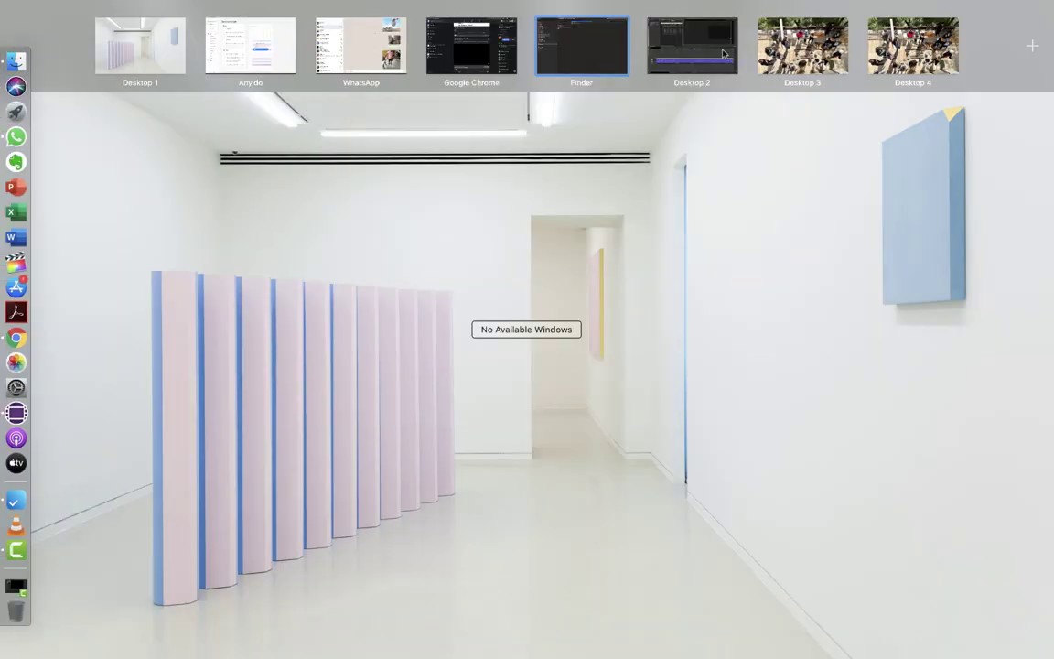
pyautogui.click(713, 54)
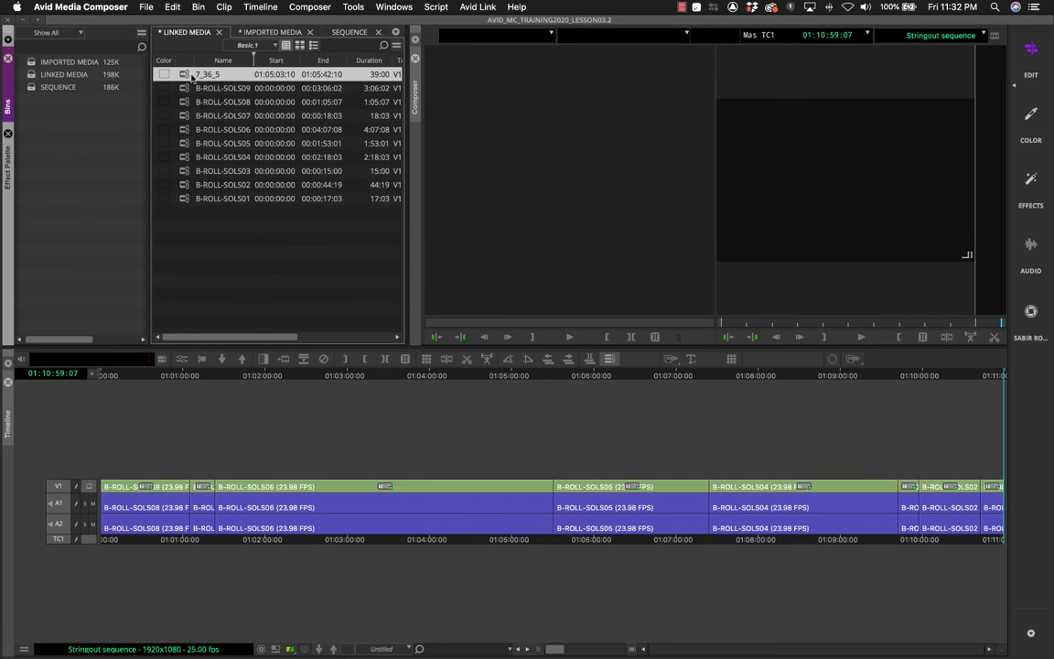
# Step: Load clip 7_36_5 into the Source monitor, where it shows MEDIA OFFLINE
pyautogui.moveTo(187, 75); pyautogui.dragTo(532, 243)
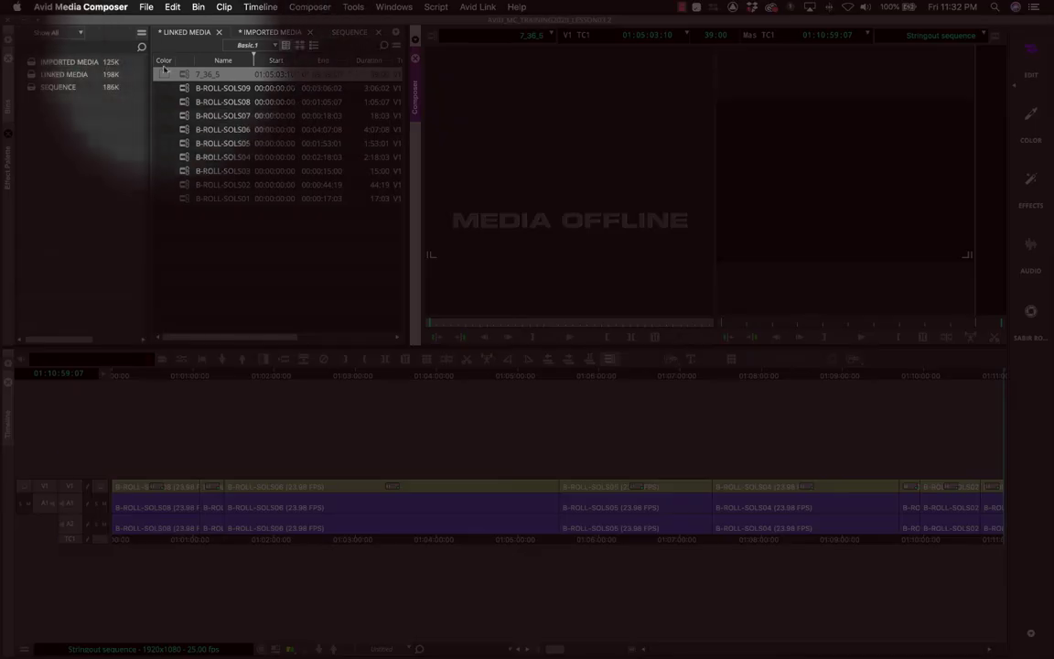
# Step: Bring up the bin context menu for the offline 7_36_5 clip
pyautogui.rightClick(183, 77)
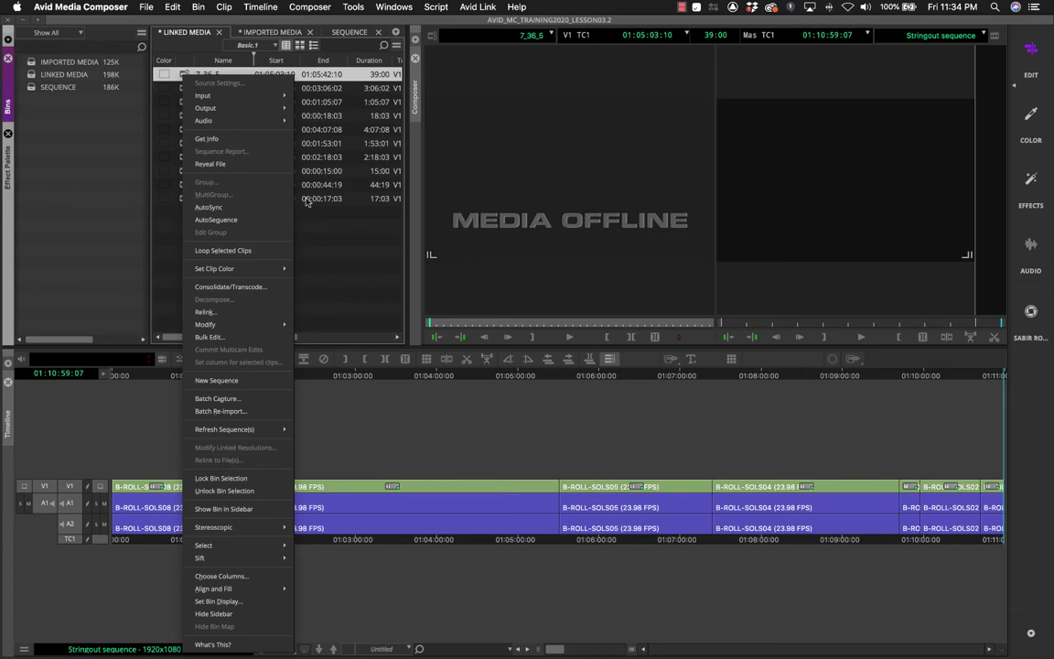
# Step: Relink clip 7_36_5 to 7_36_5.mov in the renamed 007 folder and check its picture
pyautogui.moveTo(251, 96)
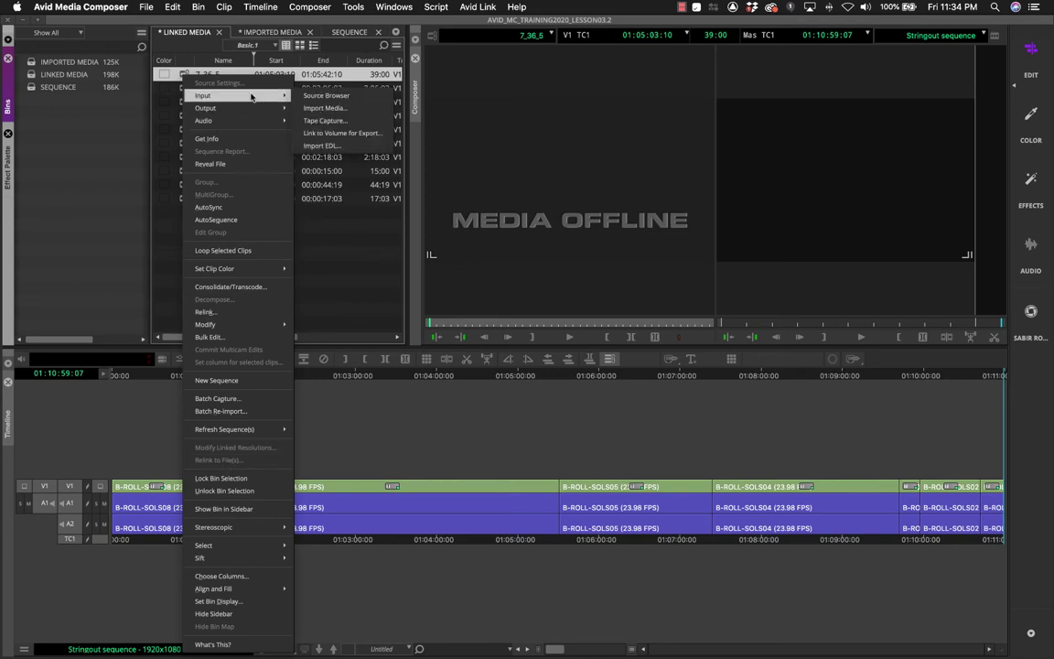
pyautogui.click(380, 96)
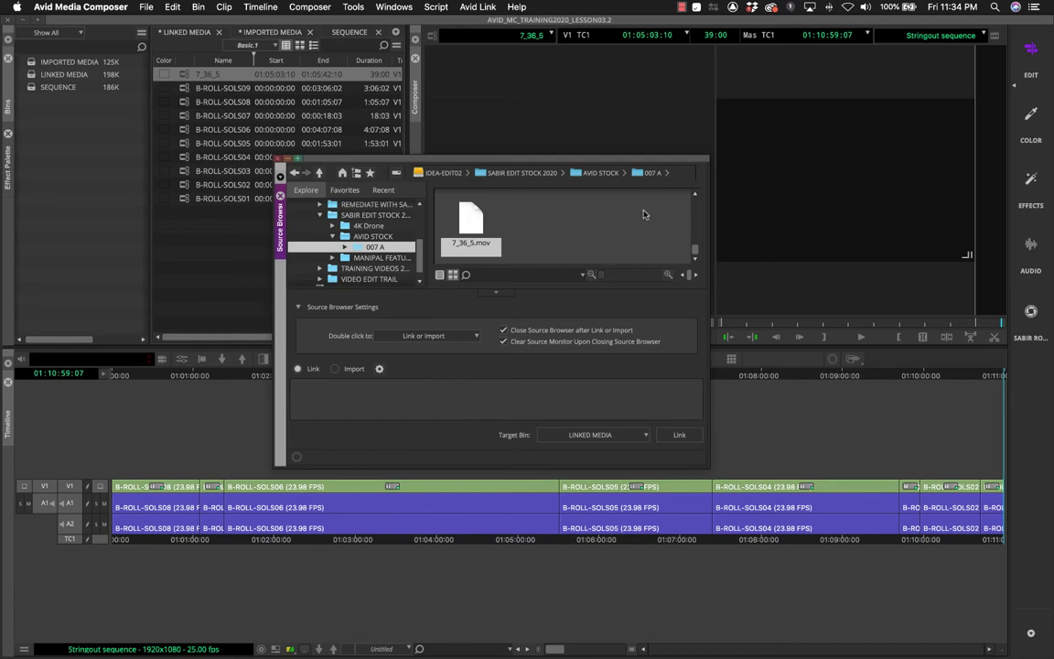
pyautogui.click(592, 172)
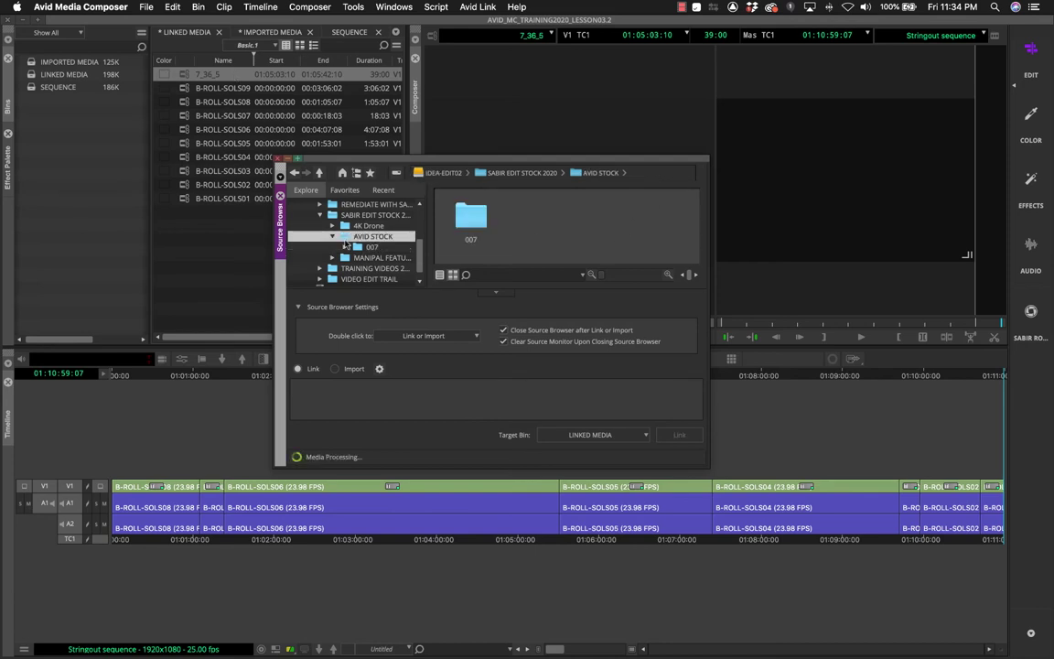
pyautogui.click(382, 247)
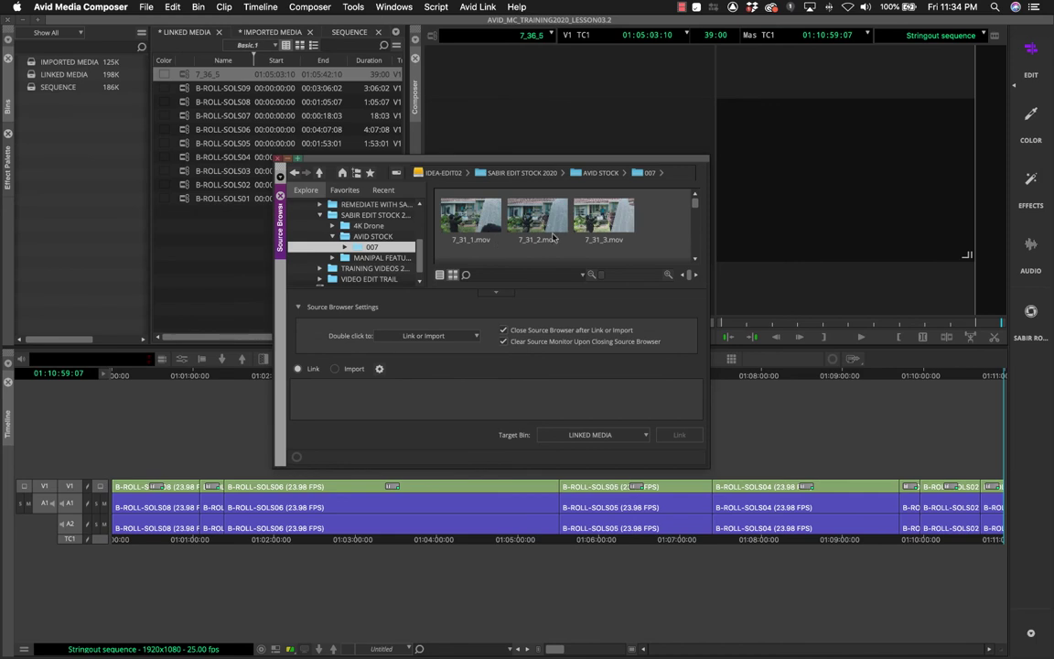
pyautogui.click(463, 236)
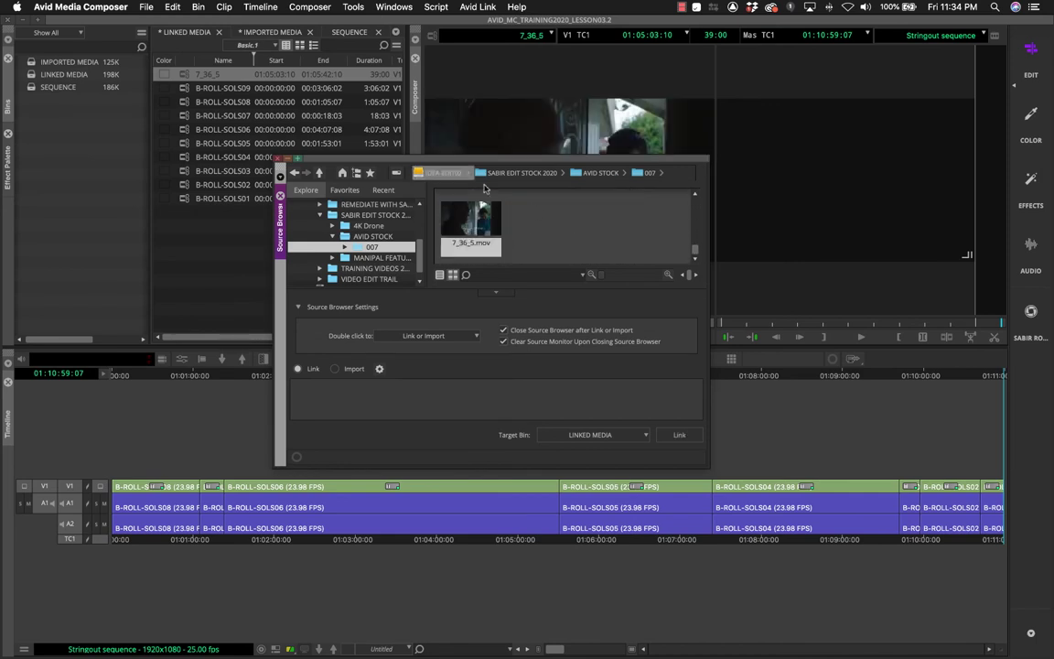
pyautogui.click(680, 436)
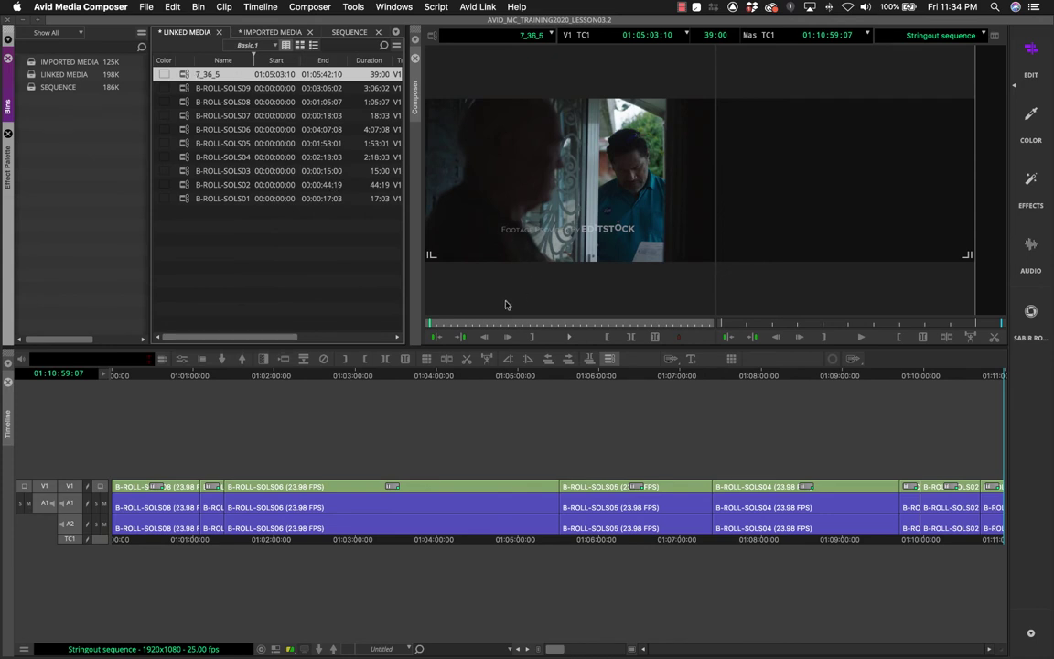
pyautogui.click(416, 288)
# Step: Move to a later frame of clip 7_36_5, then go to the IMPORTED MEDIA bin tab
pyautogui.click(553, 323)
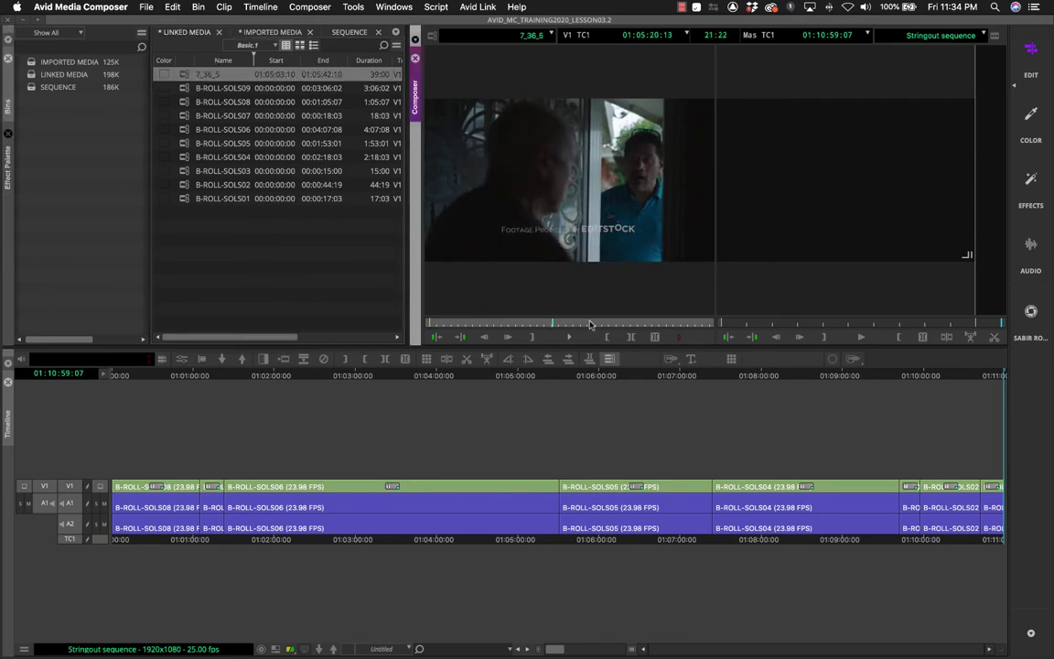
pyautogui.rightClick(181, 74)
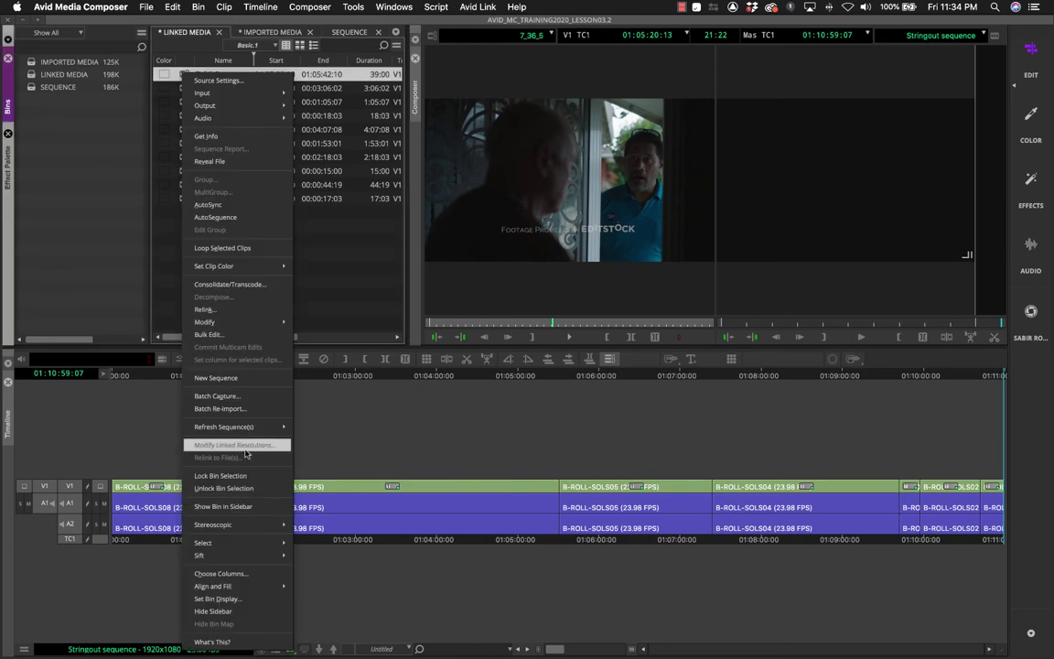
pyautogui.click(340, 272)
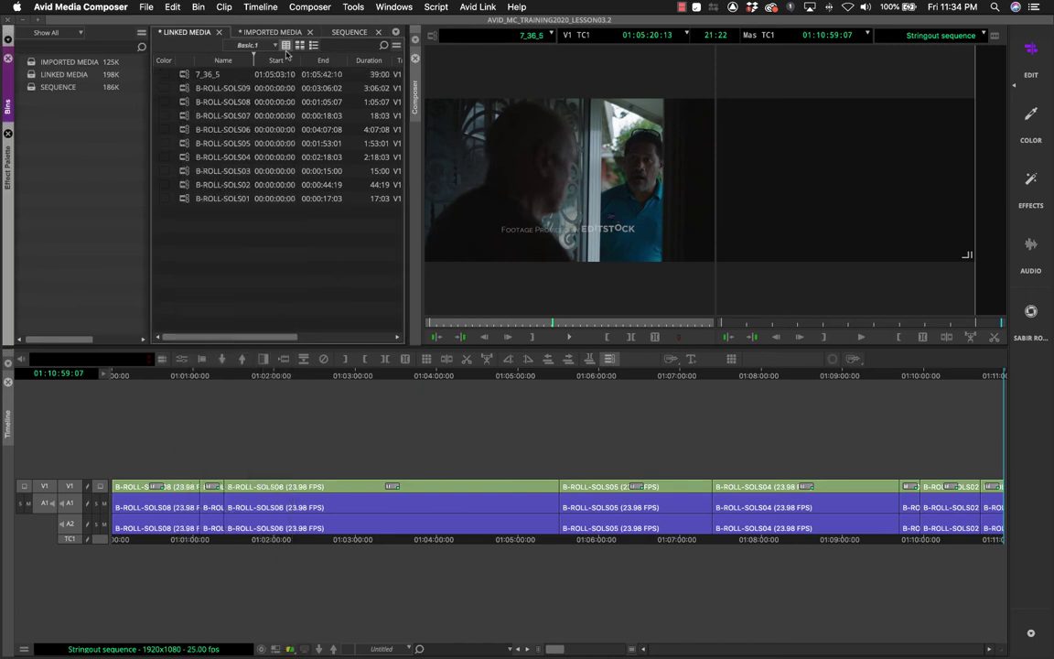
pyautogui.click(261, 32)
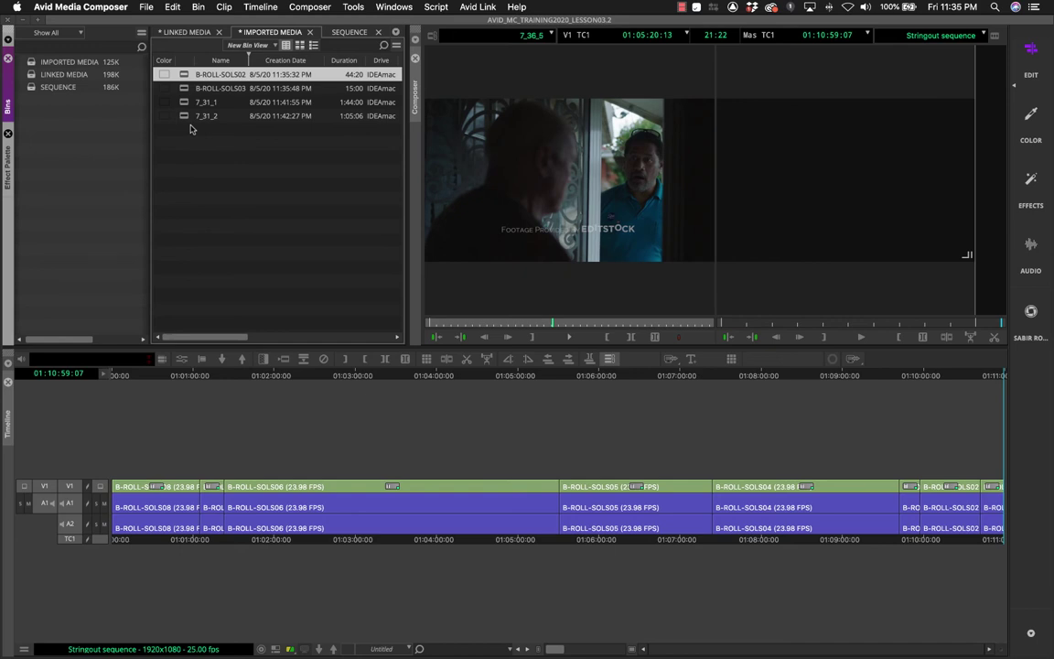
# Step: Choose Relink... from the B-ROLL-SOLS02 clip's context menu
pyautogui.rightClick(181, 76)
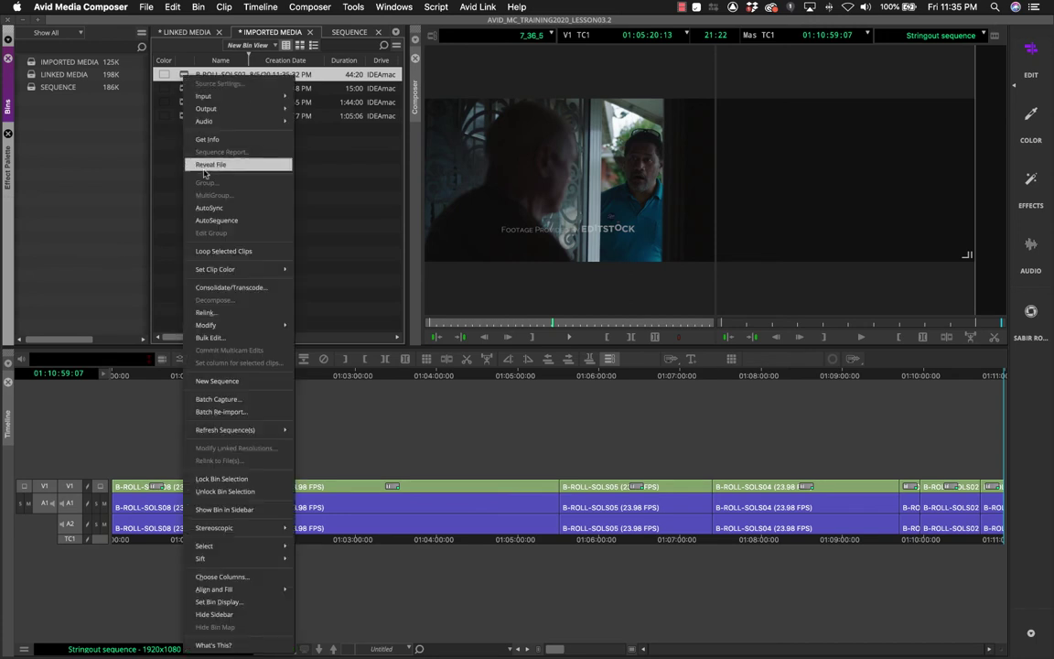
pyautogui.click(205, 312)
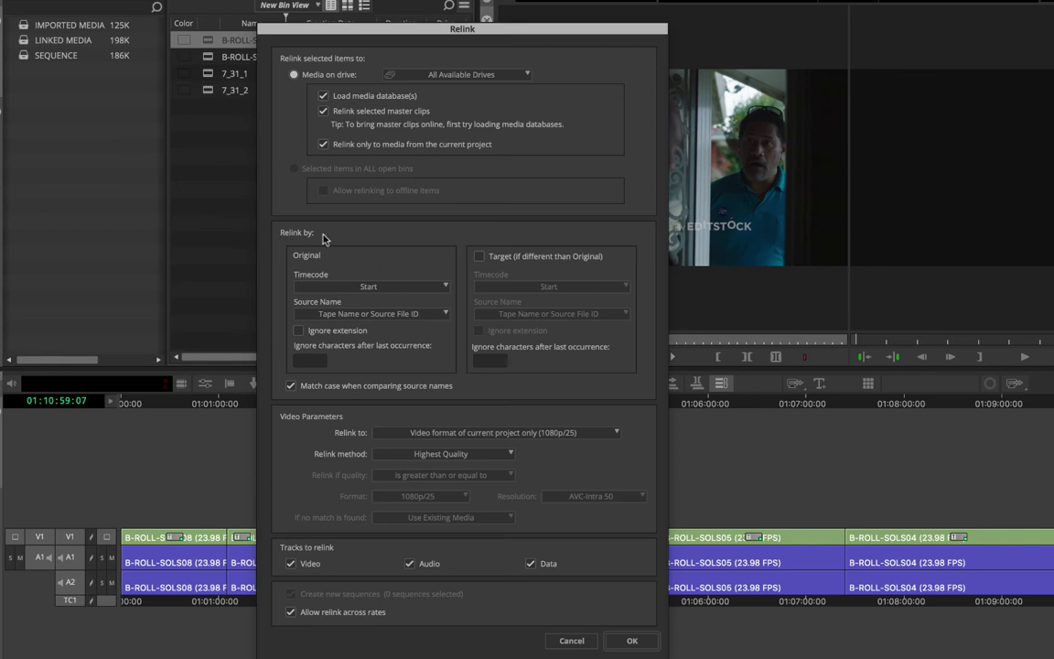
# Step: Check Target (if different than Original) and leave its Target Timecode on Start
pyautogui.click(480, 257)
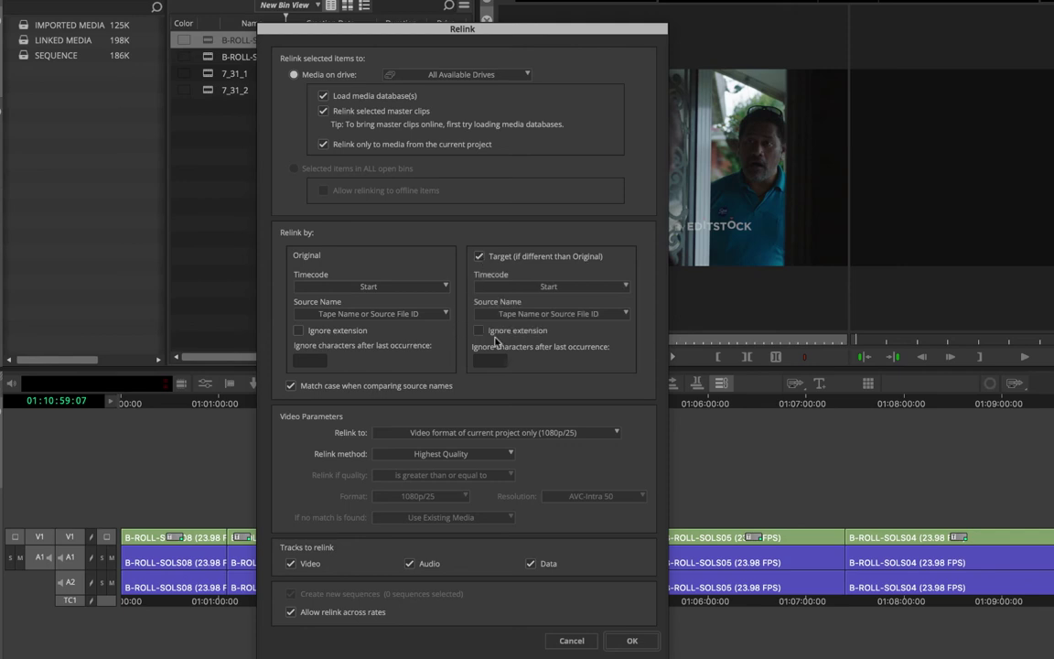
pyautogui.click(512, 287)
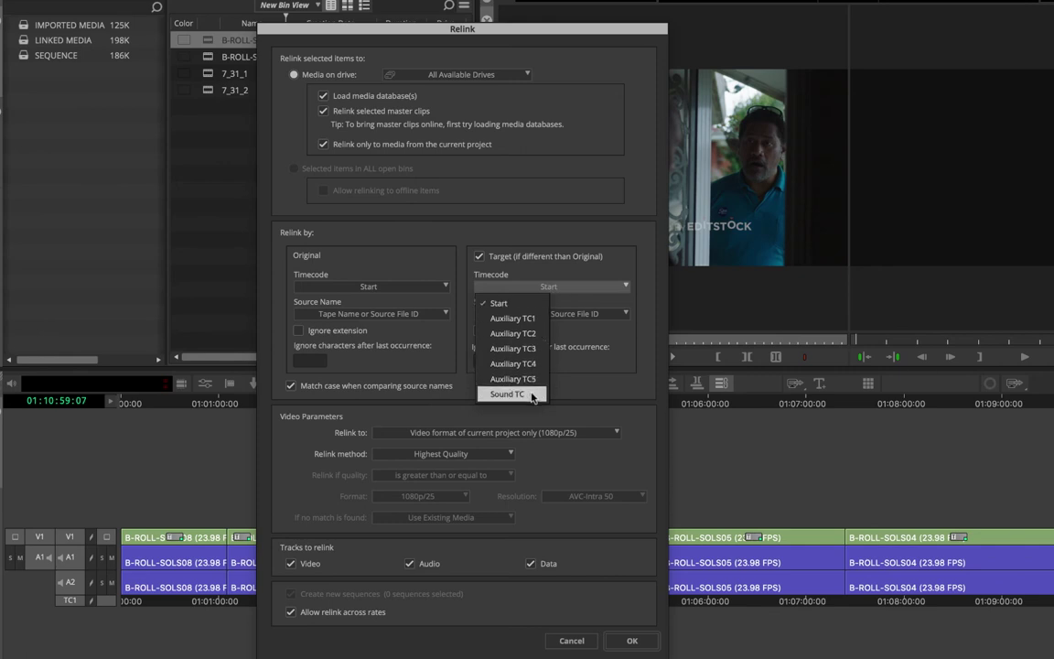
pyautogui.click(564, 277)
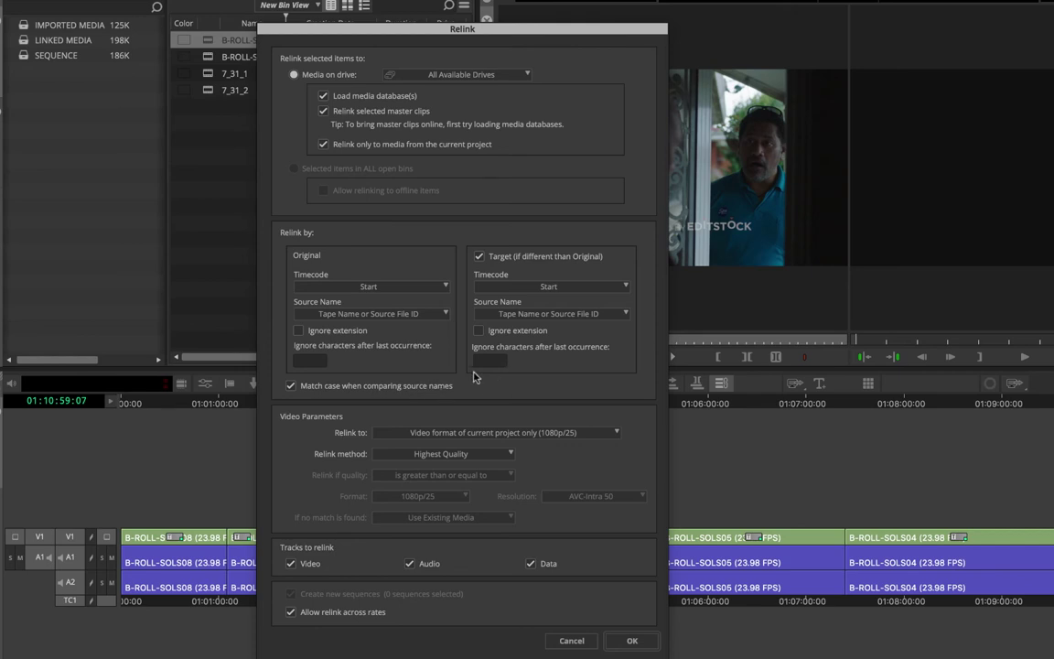
pyautogui.click(591, 437)
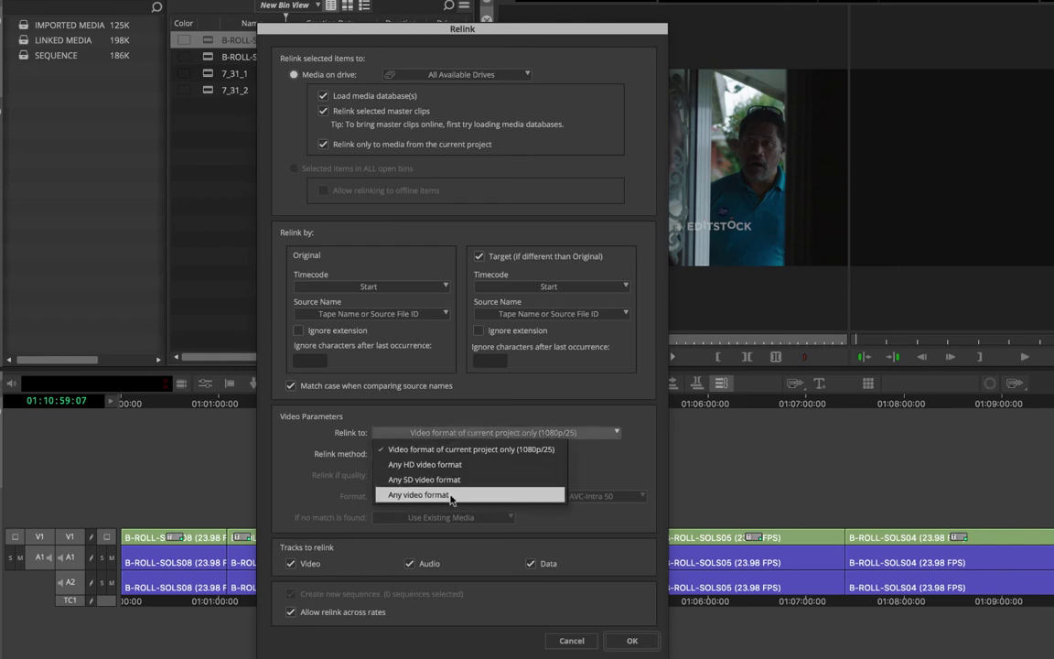
pyautogui.click(596, 462)
pyautogui.click(617, 432)
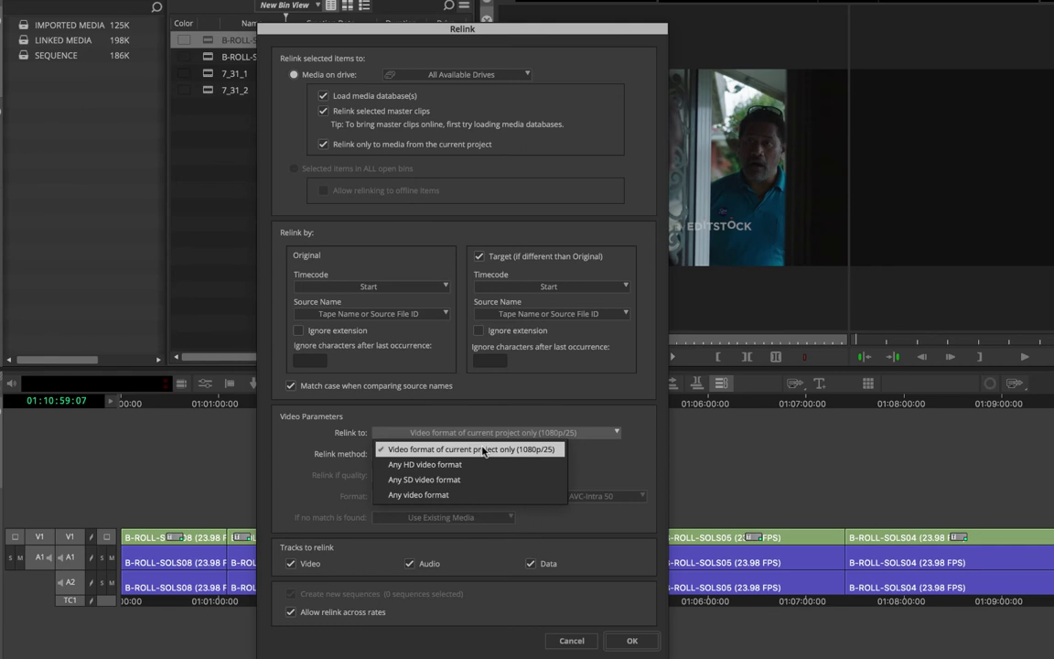
pyautogui.click(601, 452)
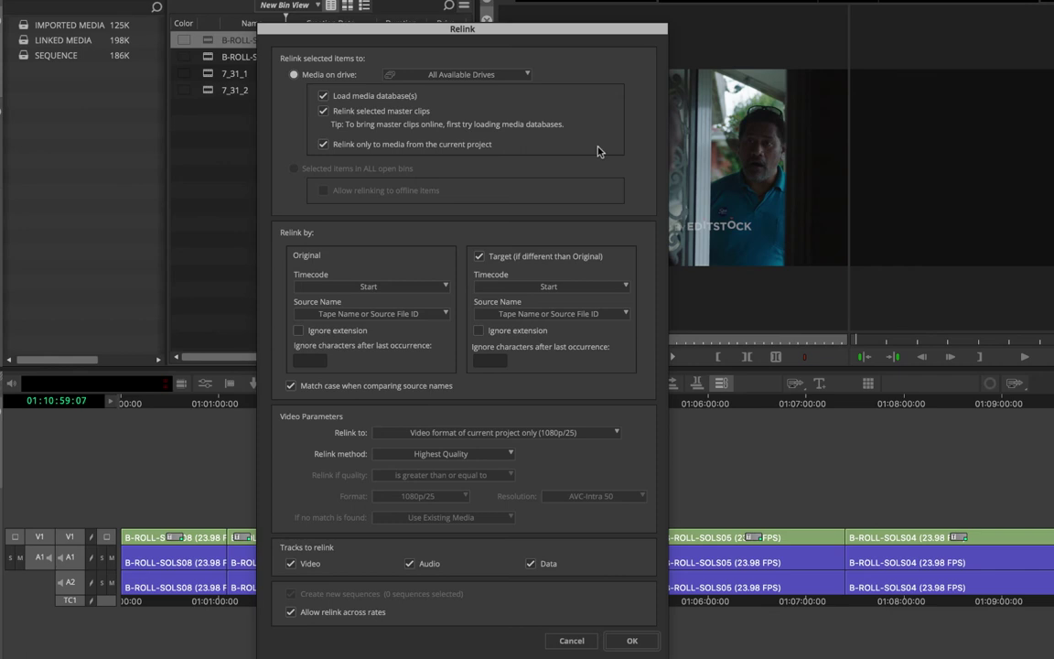
# Step: Cancel the Relink dialog, run File > Media > Refresh Media Directories, and confirm with OK
pyautogui.click(571, 641)
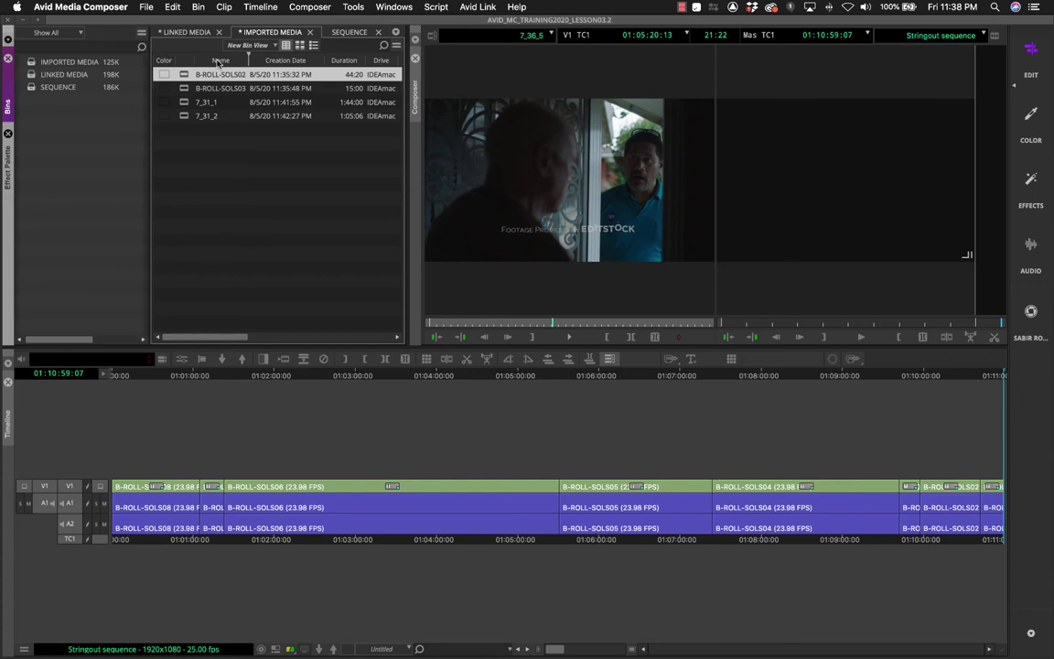
pyautogui.click(146, 6)
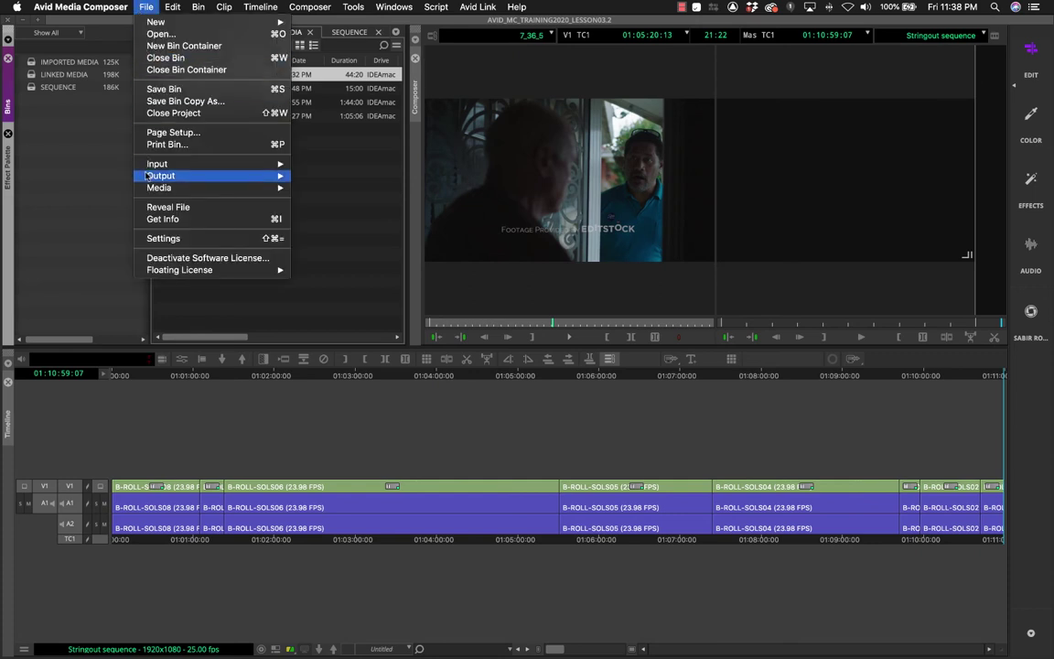
pyautogui.moveTo(157, 188)
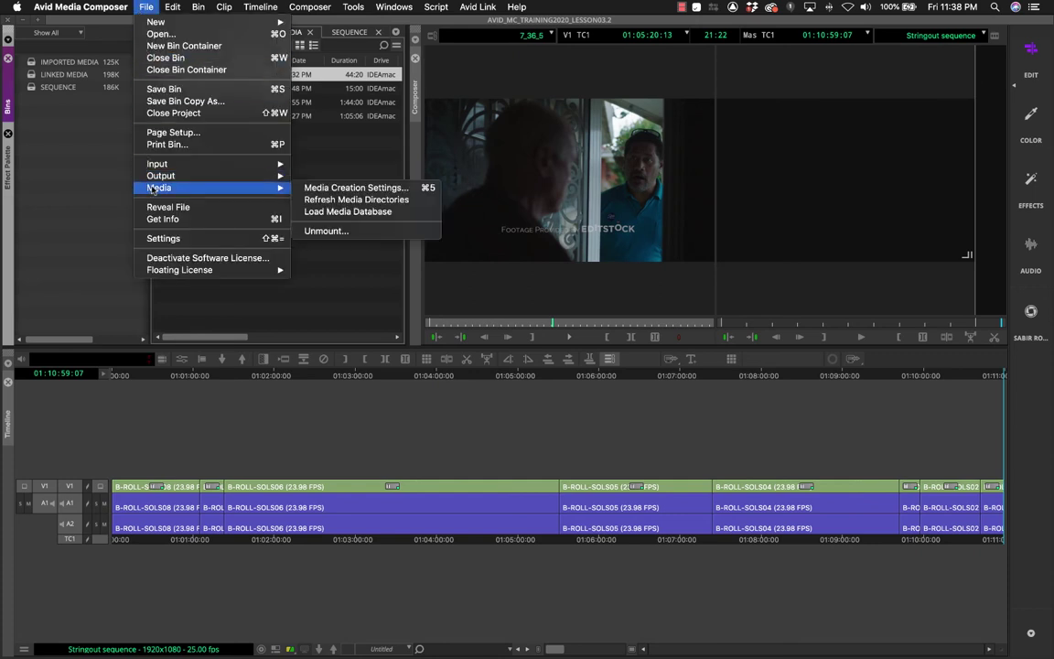
pyautogui.click(363, 200)
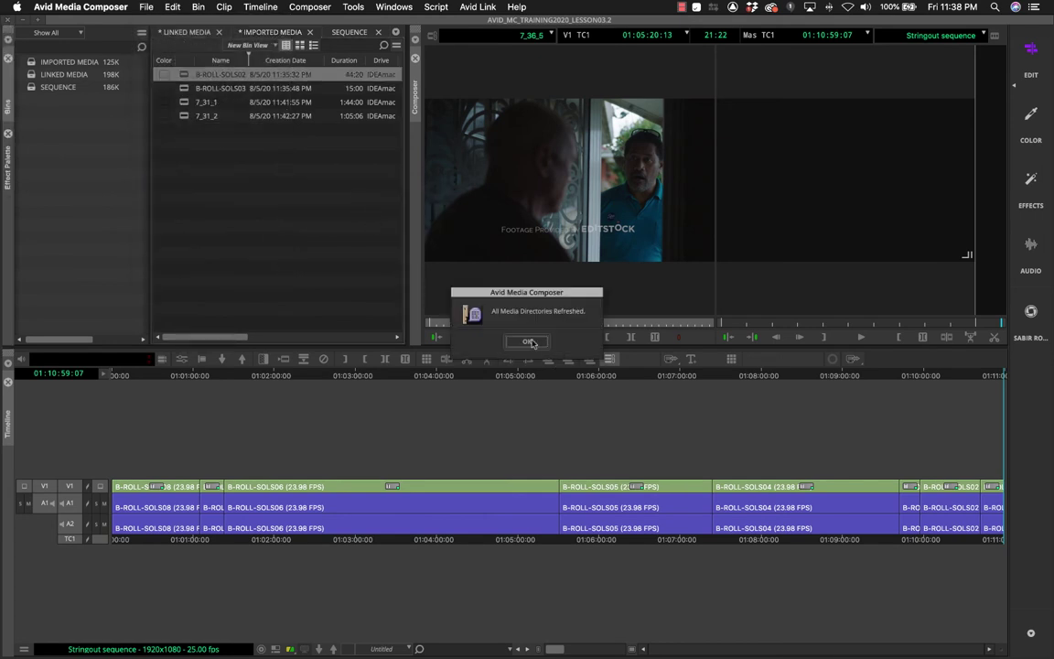
pyautogui.click(531, 342)
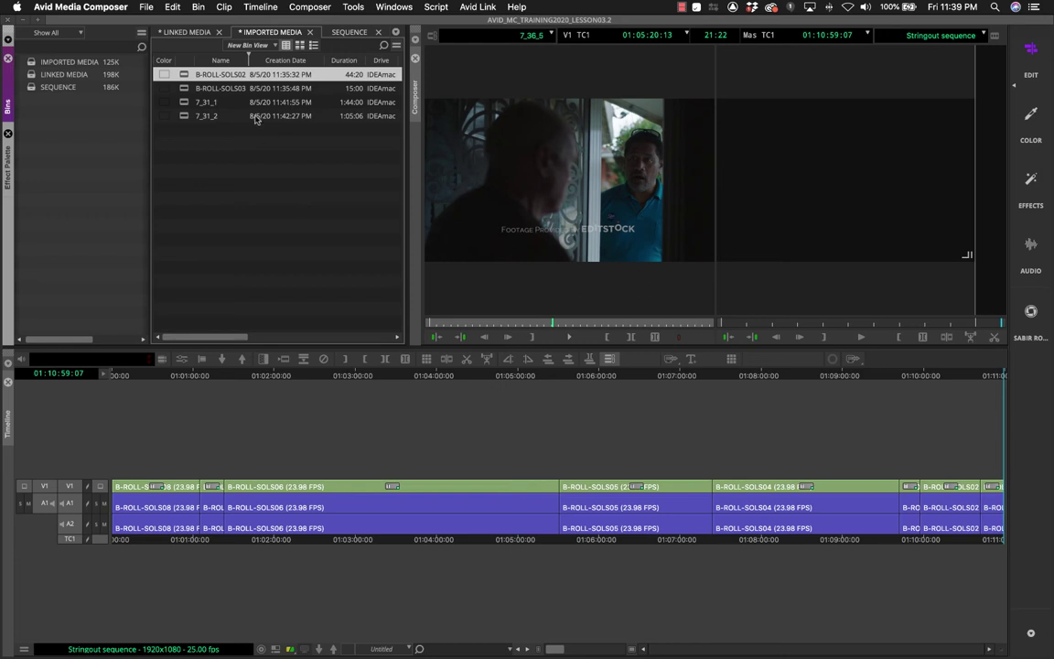
# Step: Load the media database from File > Media, then switch to Finder's Avid MediaFiles/UME/1 folder
pyautogui.click(147, 8)
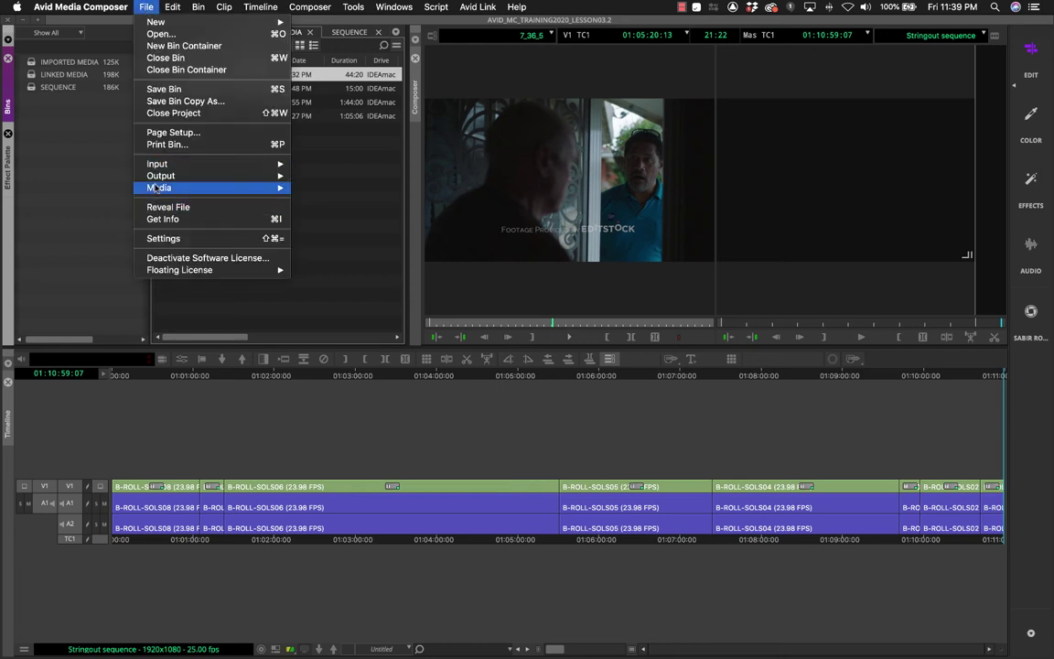
pyautogui.moveTo(160, 187)
pyautogui.click(325, 212)
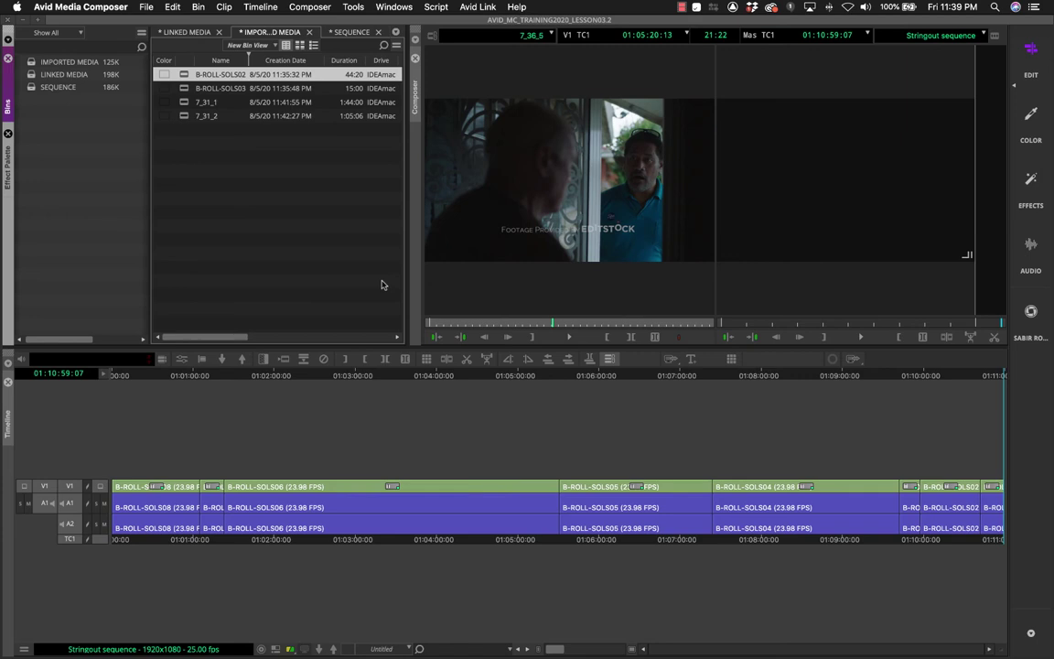
pyautogui.click(146, 7)
pyautogui.moveTo(207, 187)
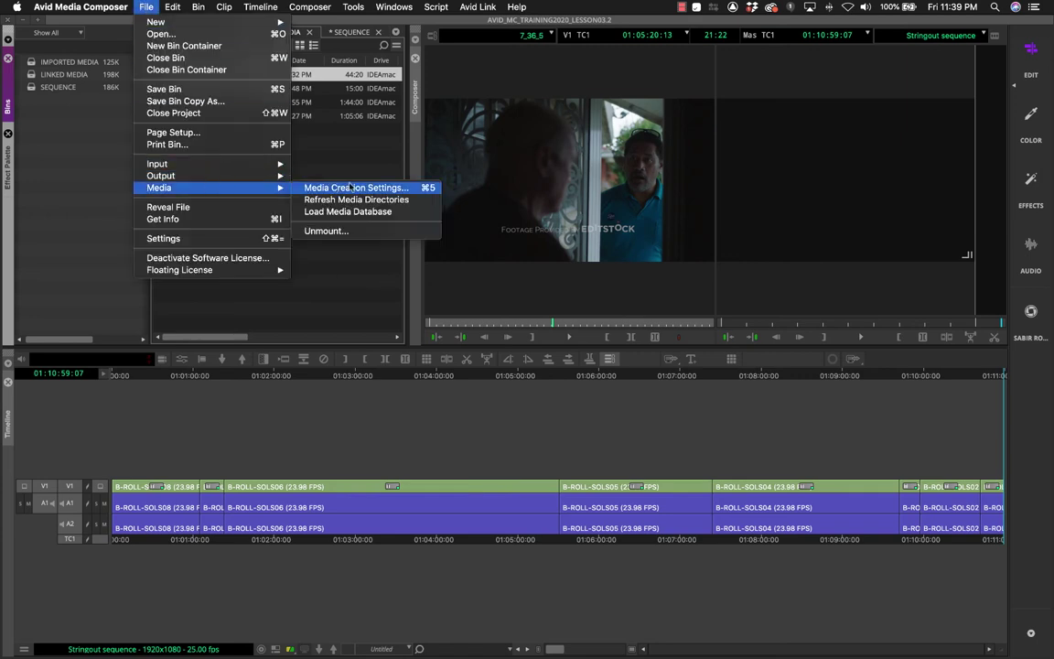
pyautogui.click(449, 289)
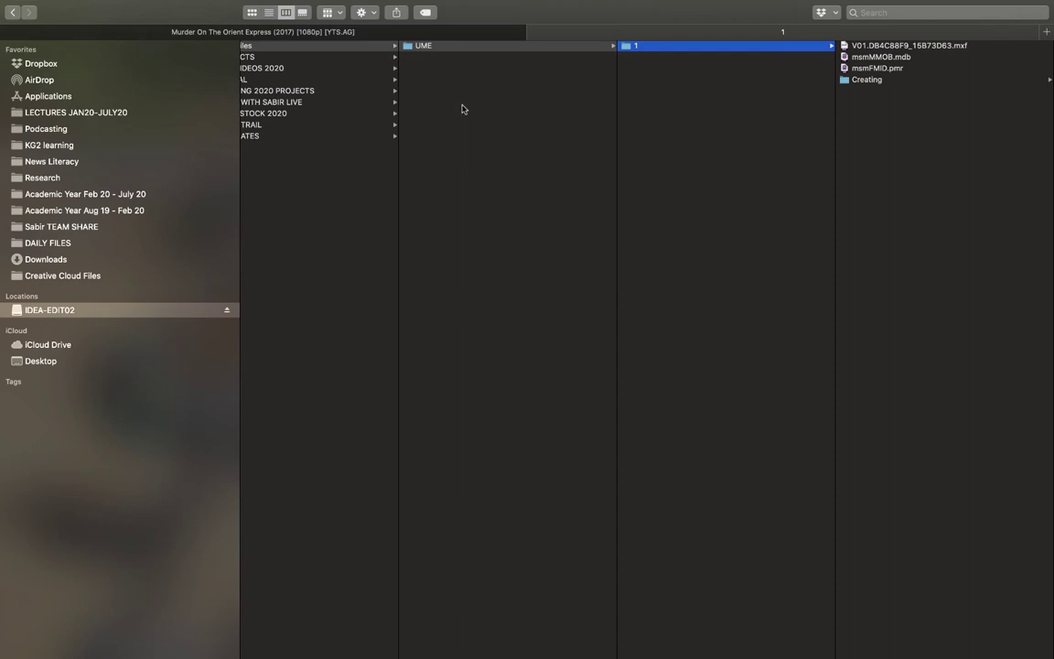
pyautogui.hscroll(-2, 461, 106)
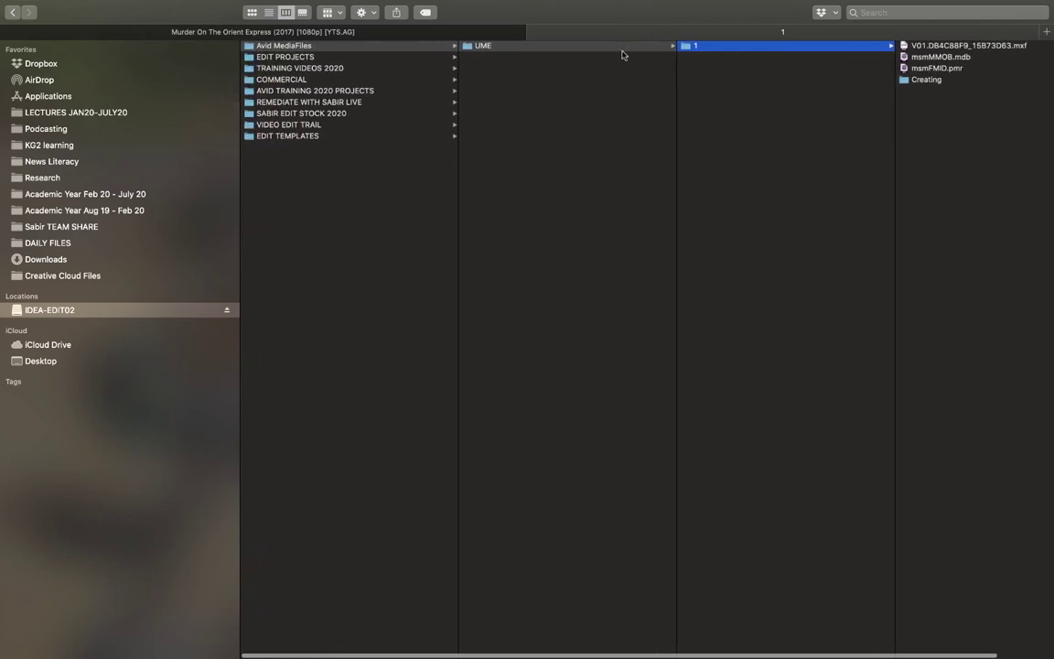
# Step: Narrow the UME and folder 1 columns in Finder and peek inside the Creating folder
pyautogui.doubleClick(673, 89)
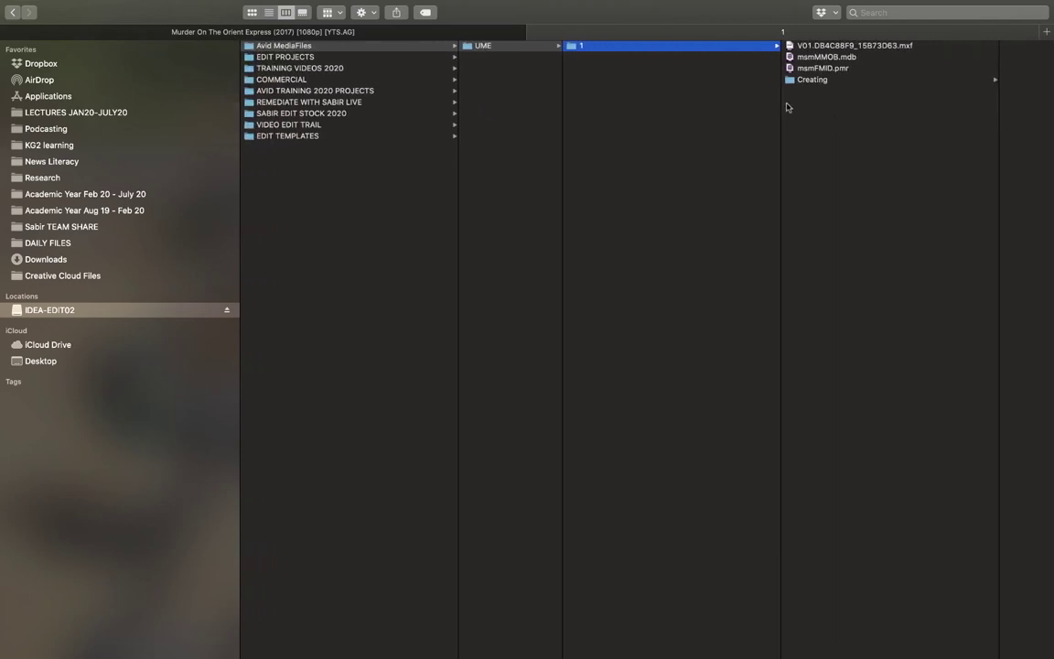
pyautogui.moveTo(779, 100); pyautogui.dragTo(662, 97)
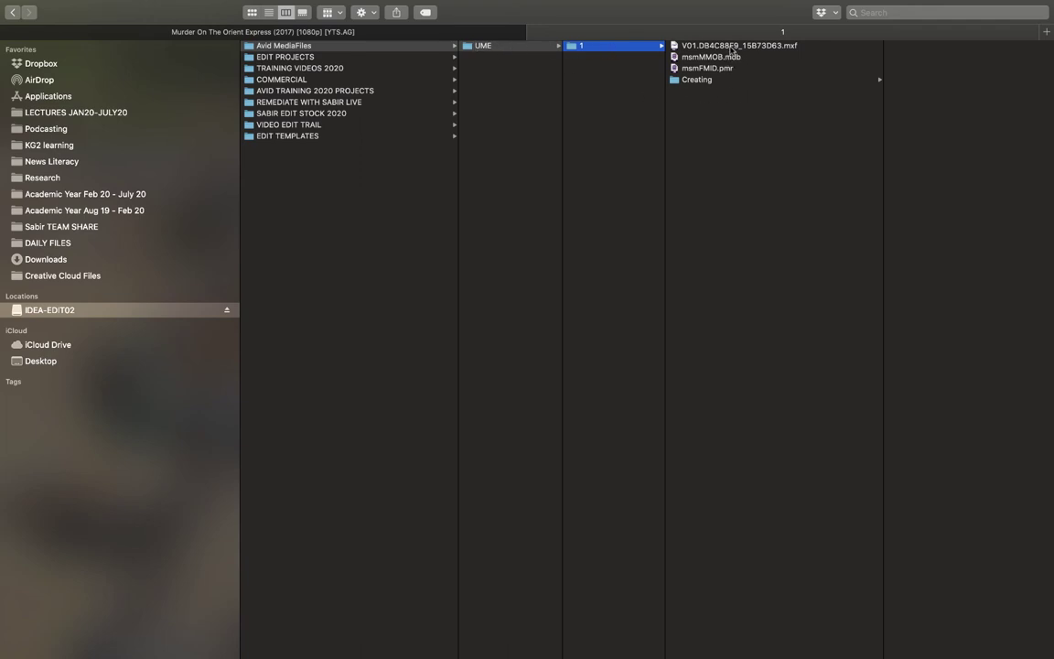
pyautogui.click(693, 83)
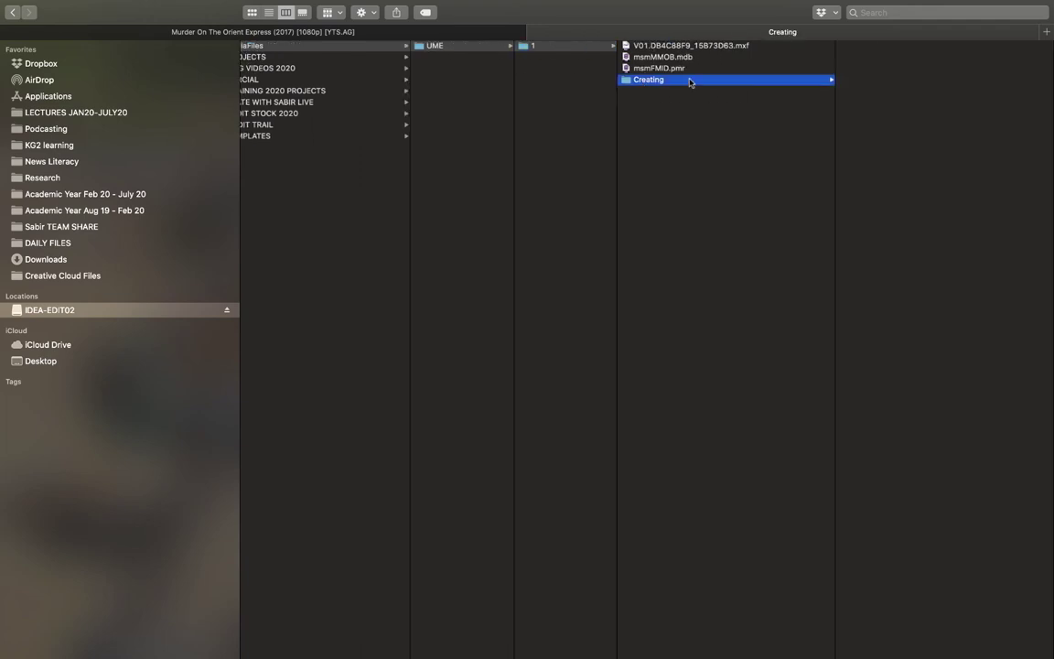
pyautogui.click(670, 112)
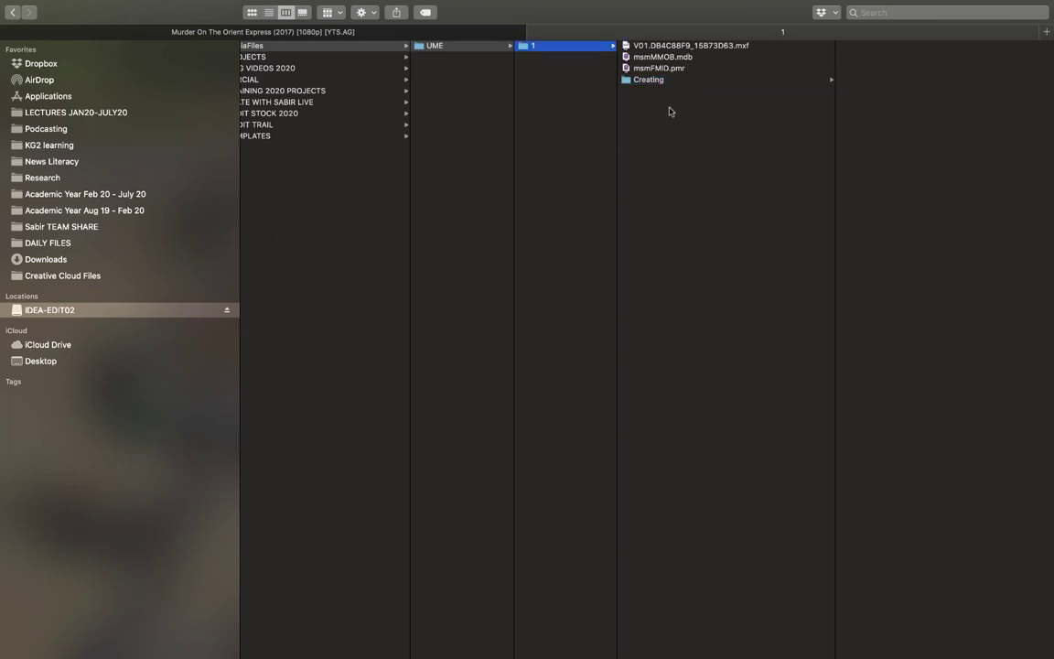
# Step: Preview the details of msmMMOB.mdb and msmFMID.pmr, then select both files
pyautogui.click(666, 58)
pyautogui.press('Down')
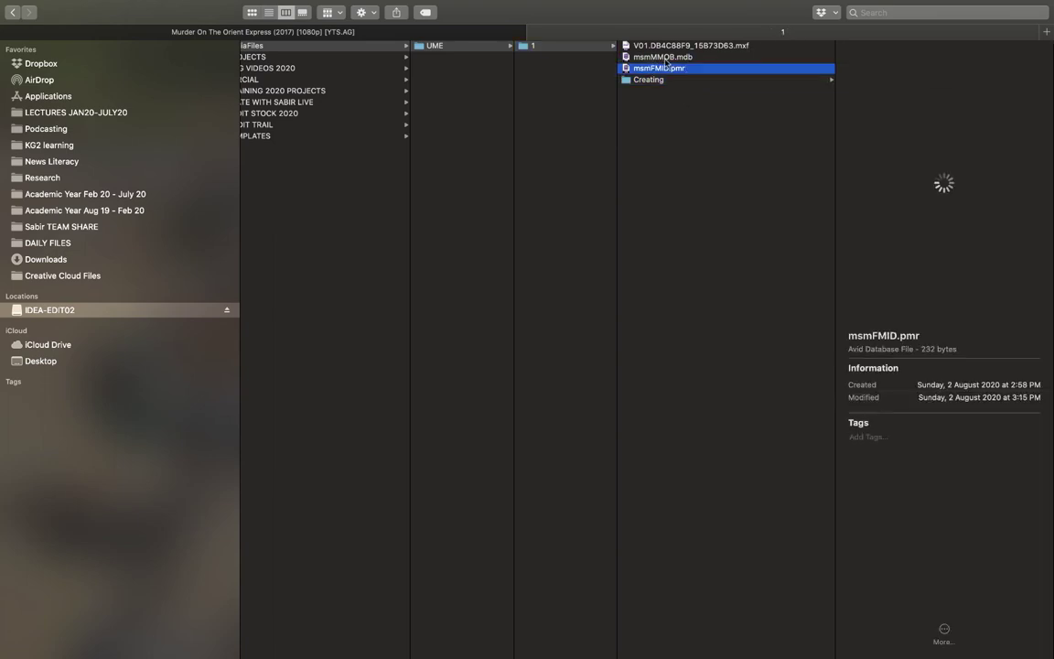
pyautogui.click(666, 59)
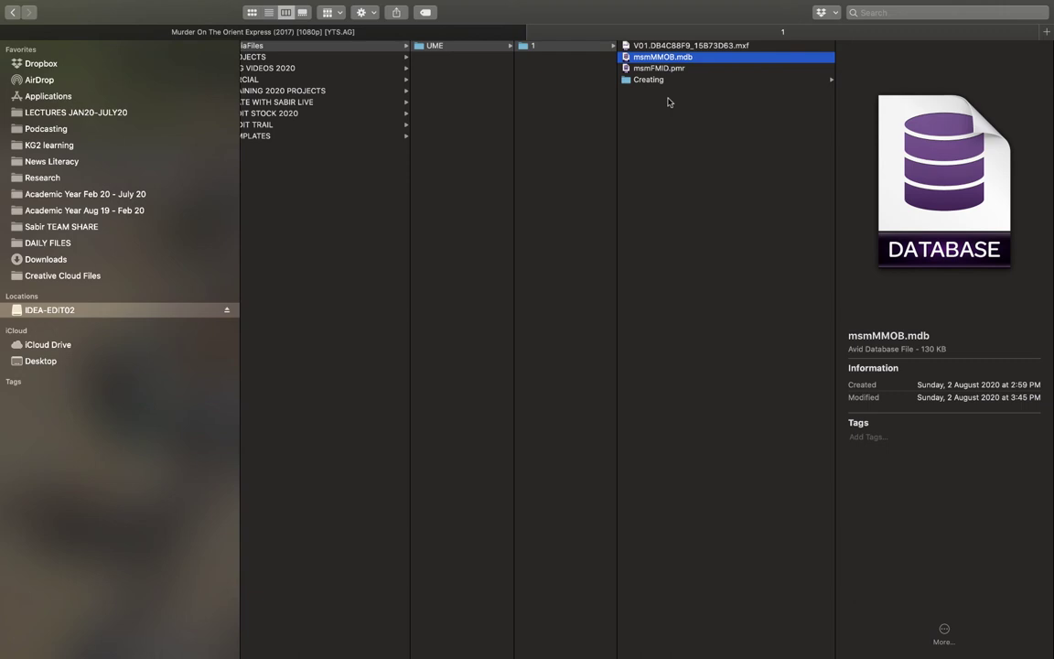
pyautogui.click(668, 69)
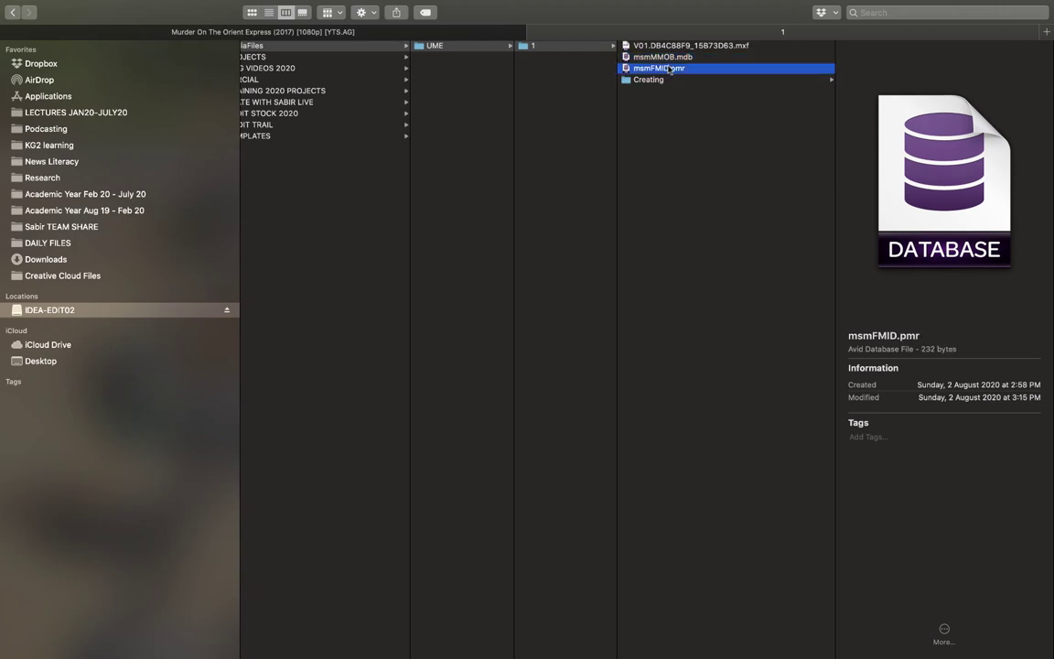
pyautogui.keyDown('shift'); pyautogui.click(668, 58); pyautogui.keyUp('shift')
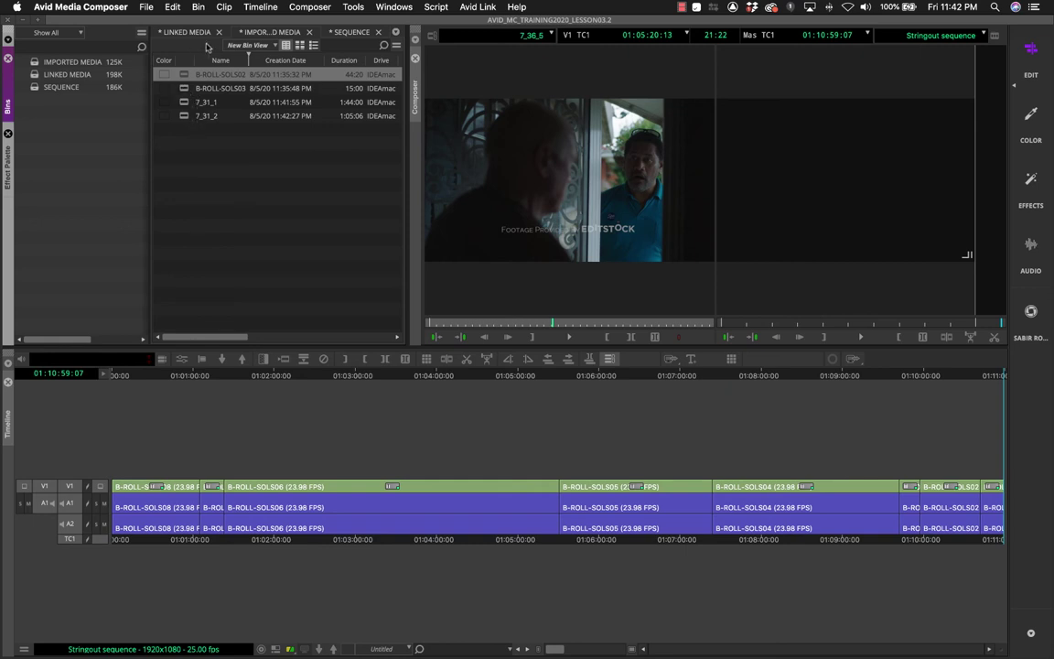
# Step: Open Consolidate/Transcode for B-ROLL-SOLS09 in LINKED MEDIA and check Consolidate only linked media
pyautogui.click(182, 32)
pyautogui.click(182, 88)
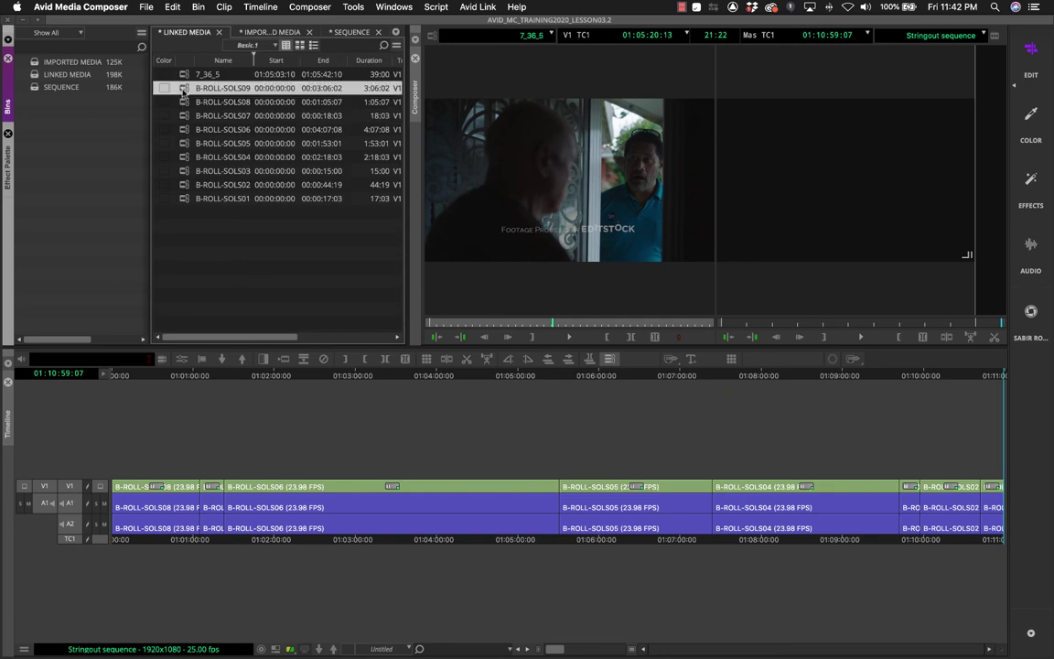
pyautogui.rightClick(180, 91)
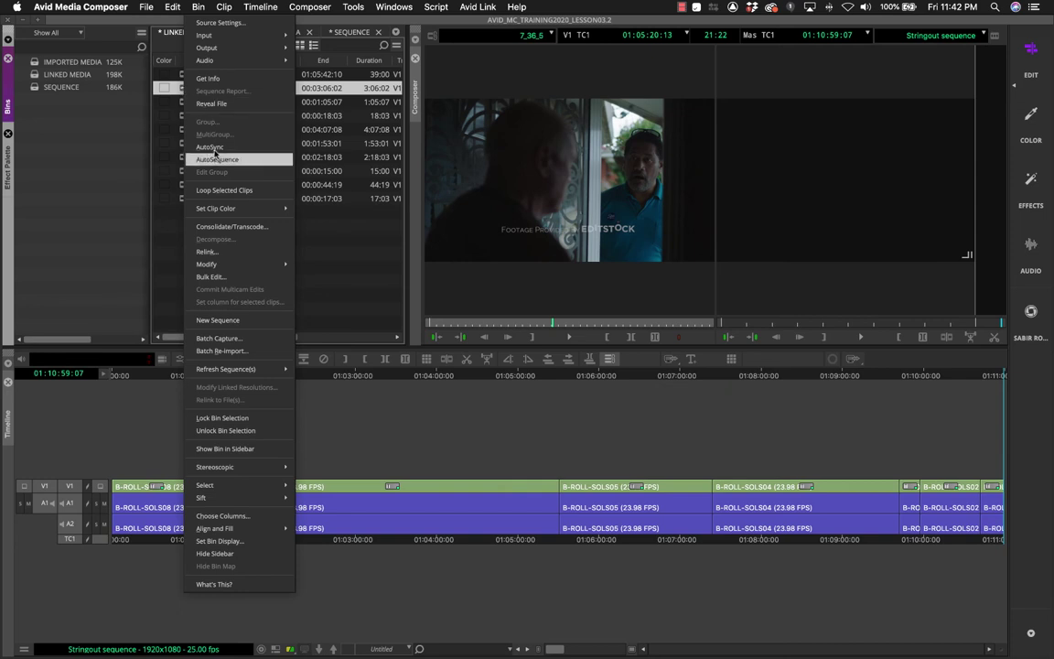
pyautogui.click(231, 226)
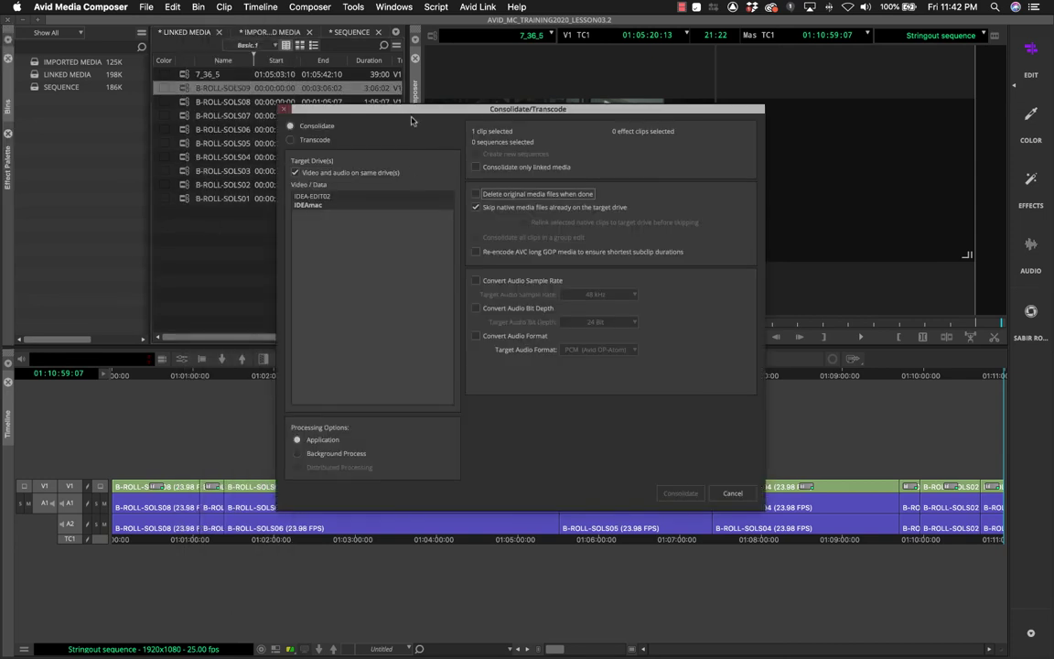
pyautogui.moveTo(370, 108); pyautogui.dragTo(352, 163)
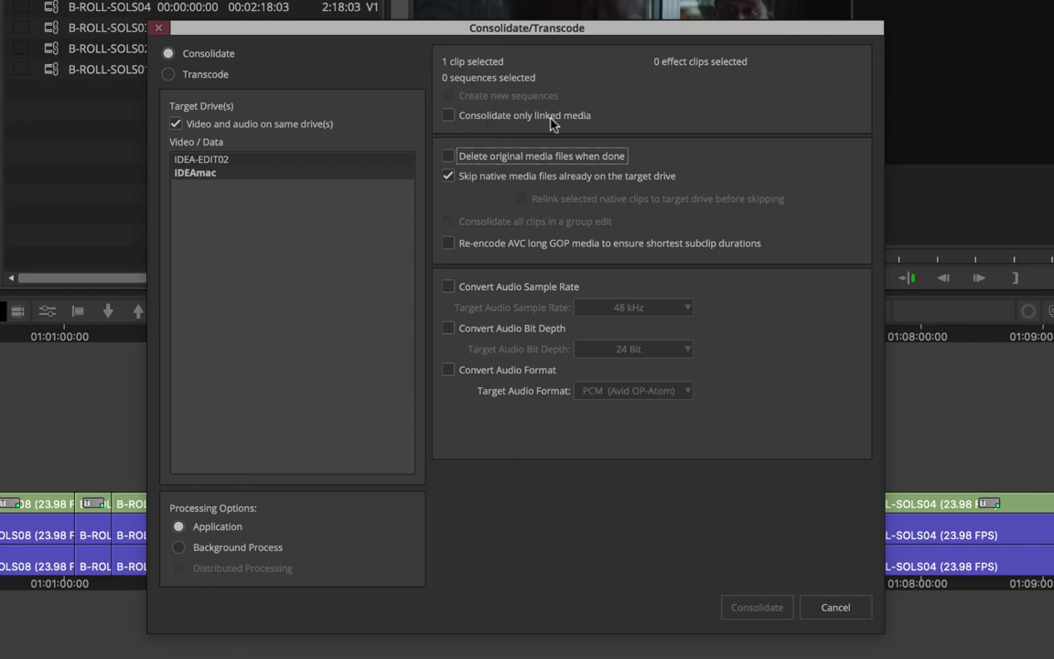
pyautogui.click(449, 117)
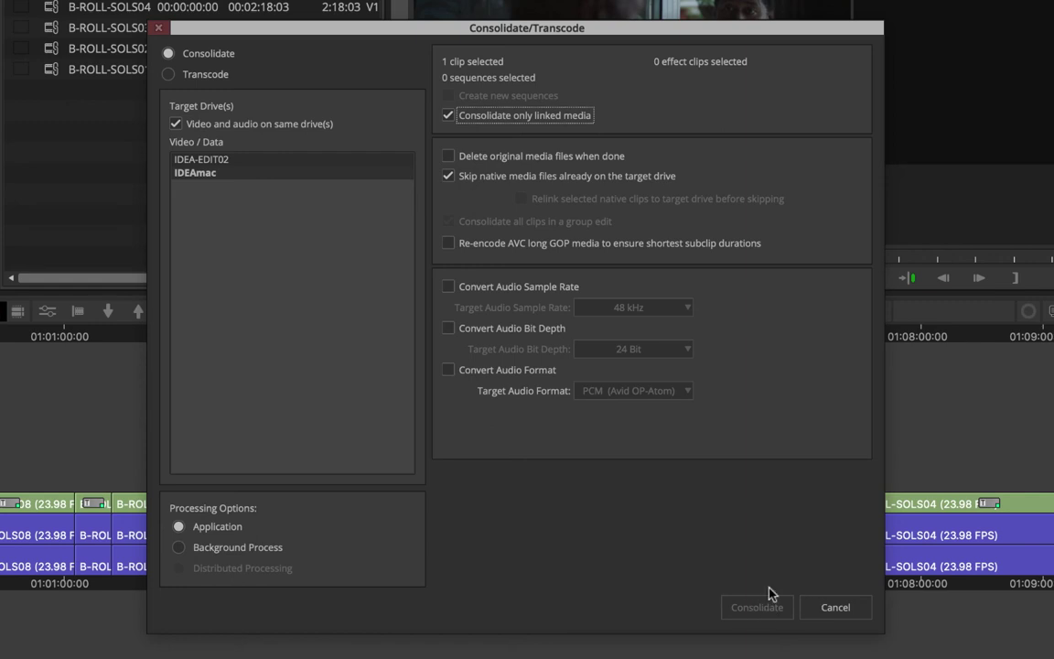
# Step: In the Video / Data target drive list, select IDEAmac and then IDEA-EDIT02
pyautogui.click(200, 174)
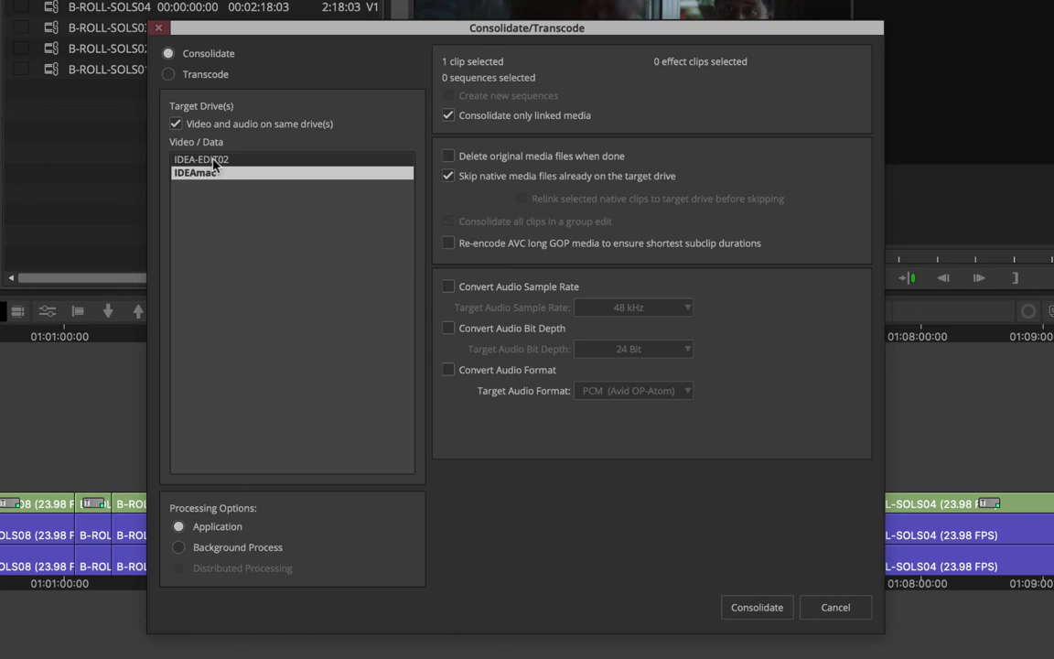
pyautogui.click(213, 160)
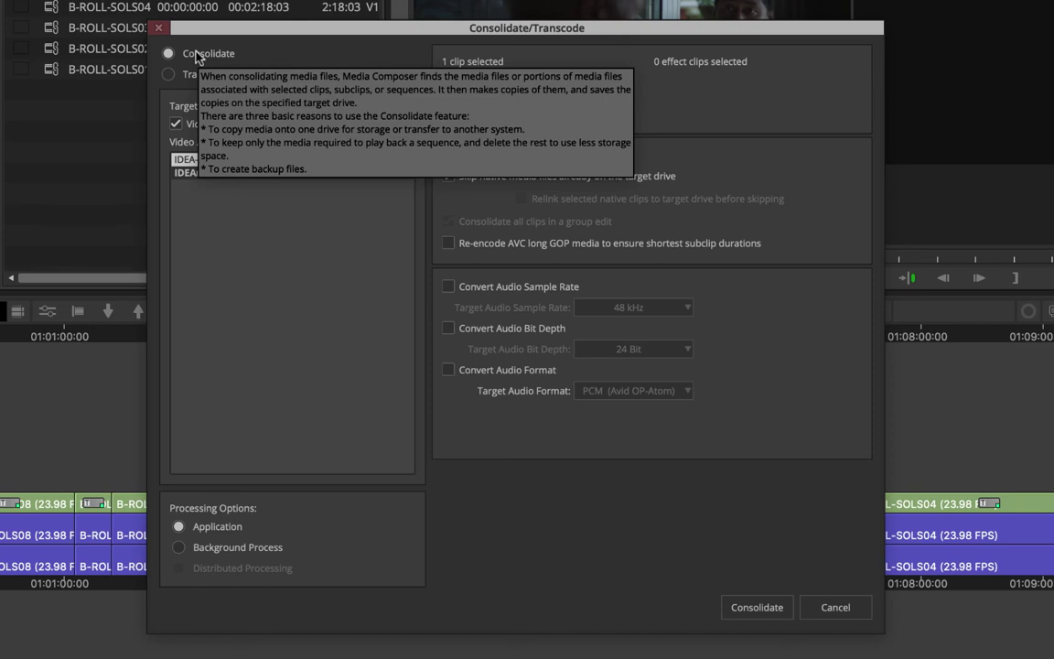
pyautogui.moveTo(194, 80)
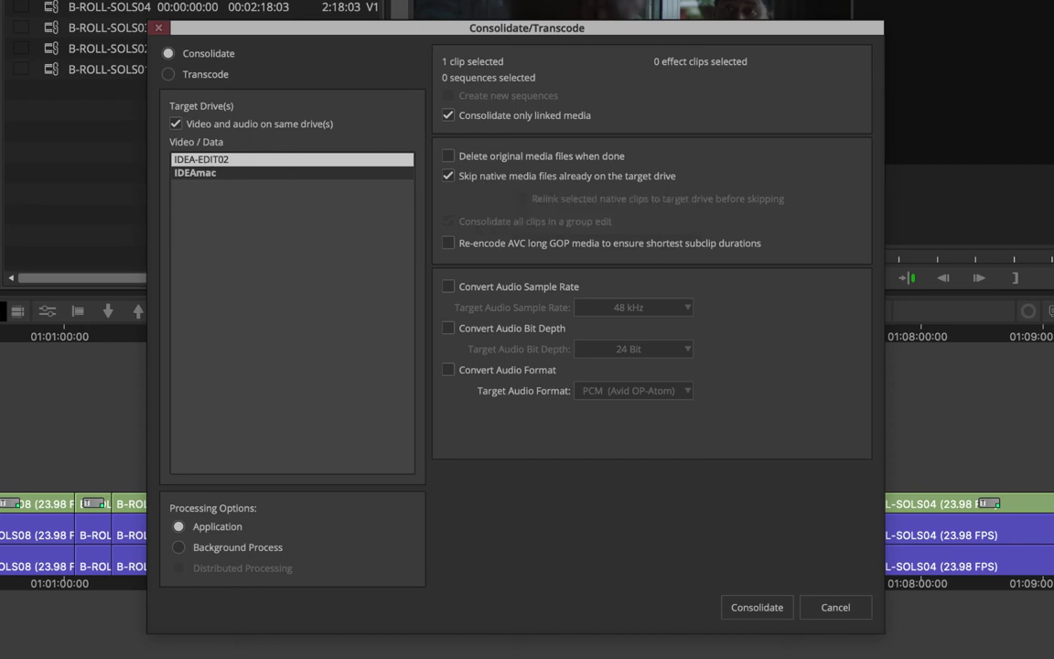
# Step: Run the consolidation keeping clips linked to original media, then dismiss both skipped-clip alerts
pyautogui.click(758, 604)
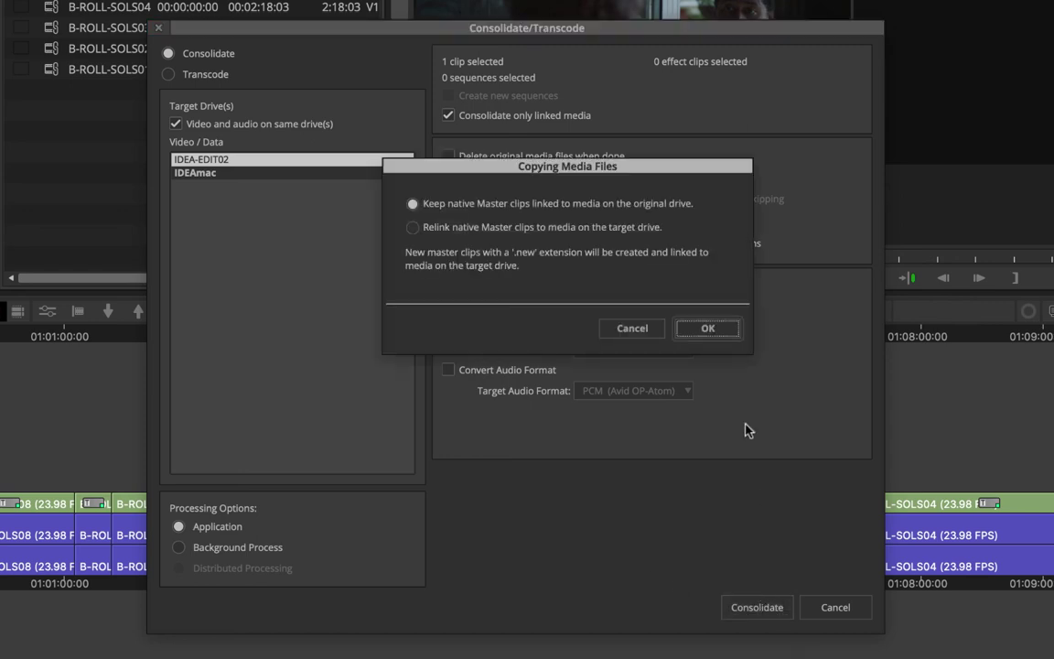
pyautogui.click(686, 326)
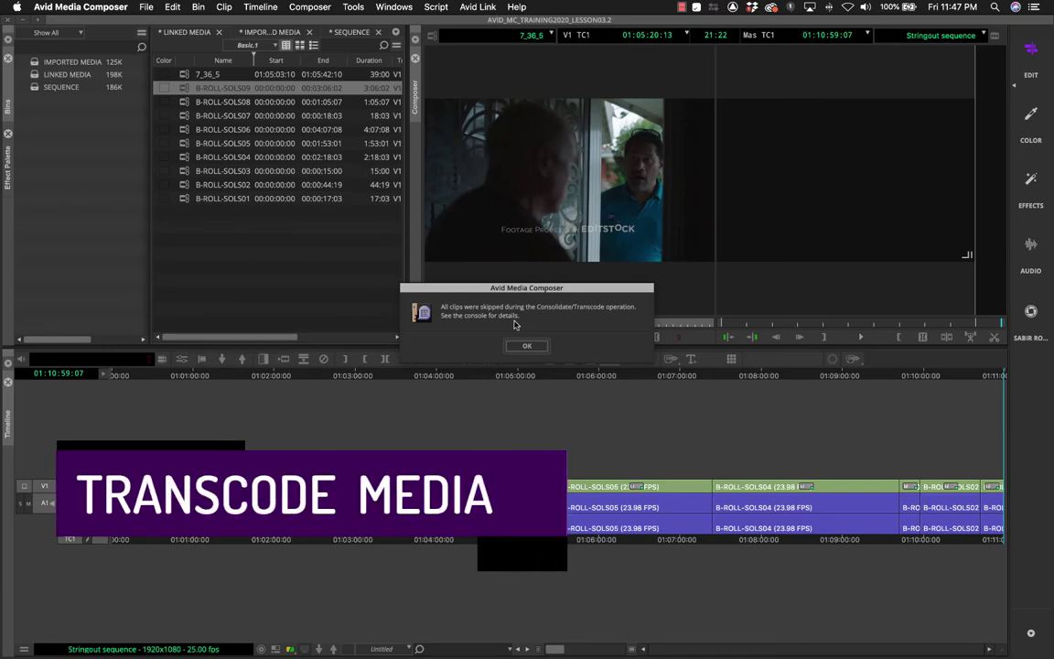
pyautogui.click(525, 344)
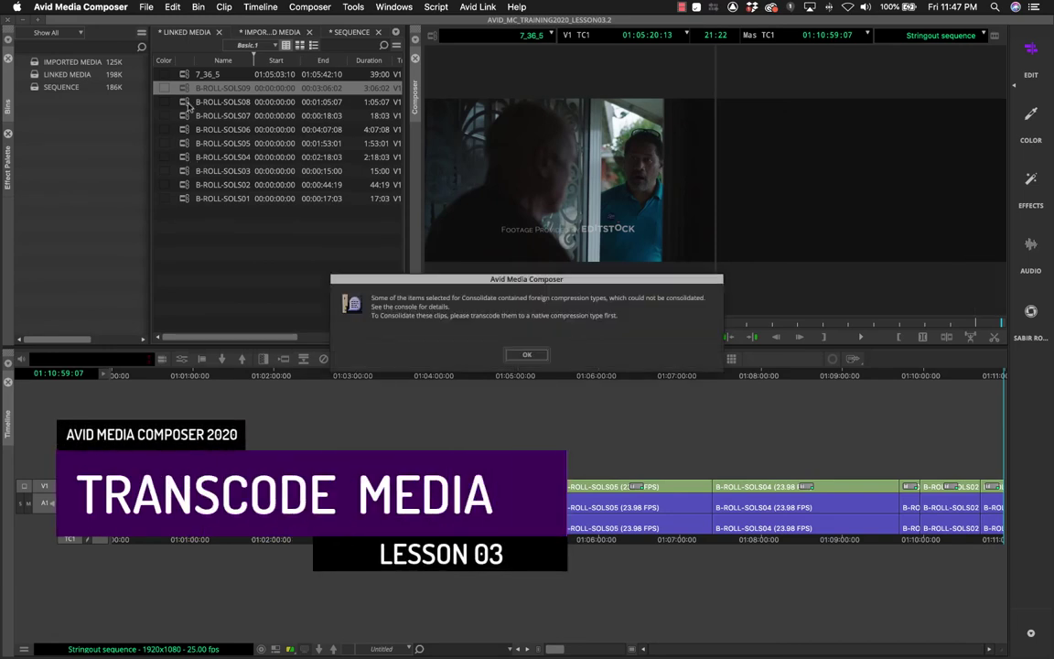
pyautogui.click(526, 354)
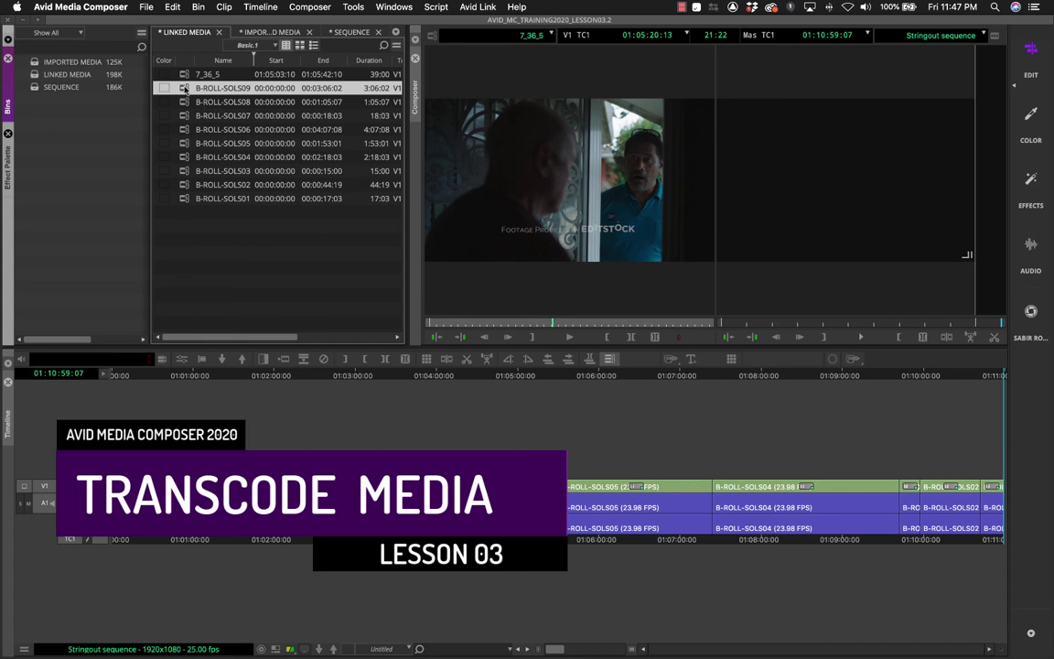
# Step: Reopen Consolidate/Transcode for B-ROLL-SOLS09 and switch it to Transcode mode
pyautogui.rightClick(183, 88)
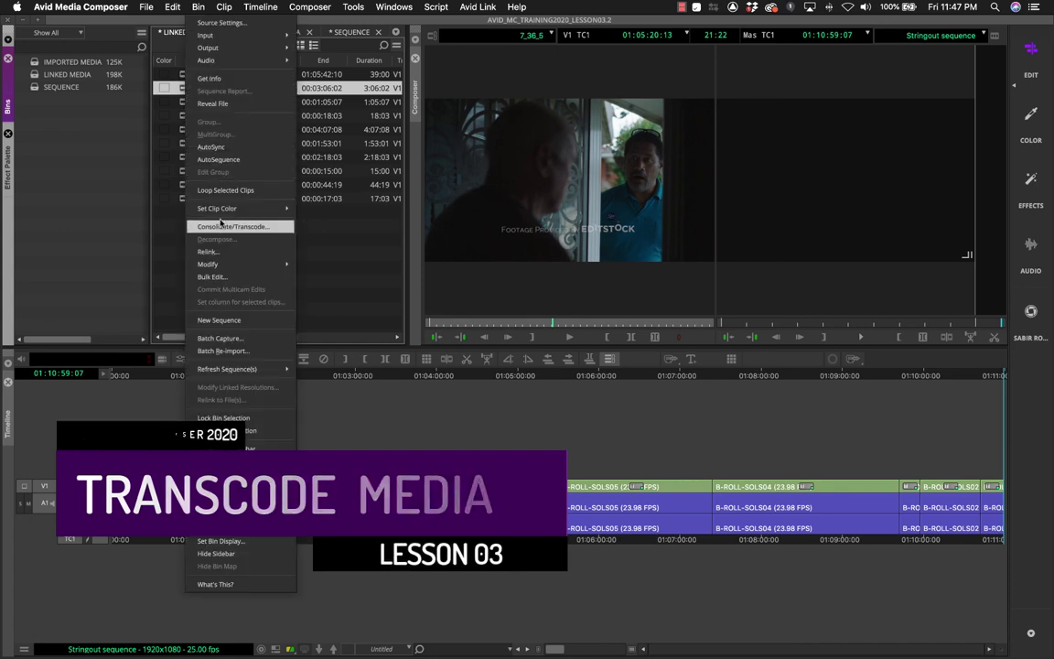
pyautogui.click(232, 226)
pyautogui.click(206, 95)
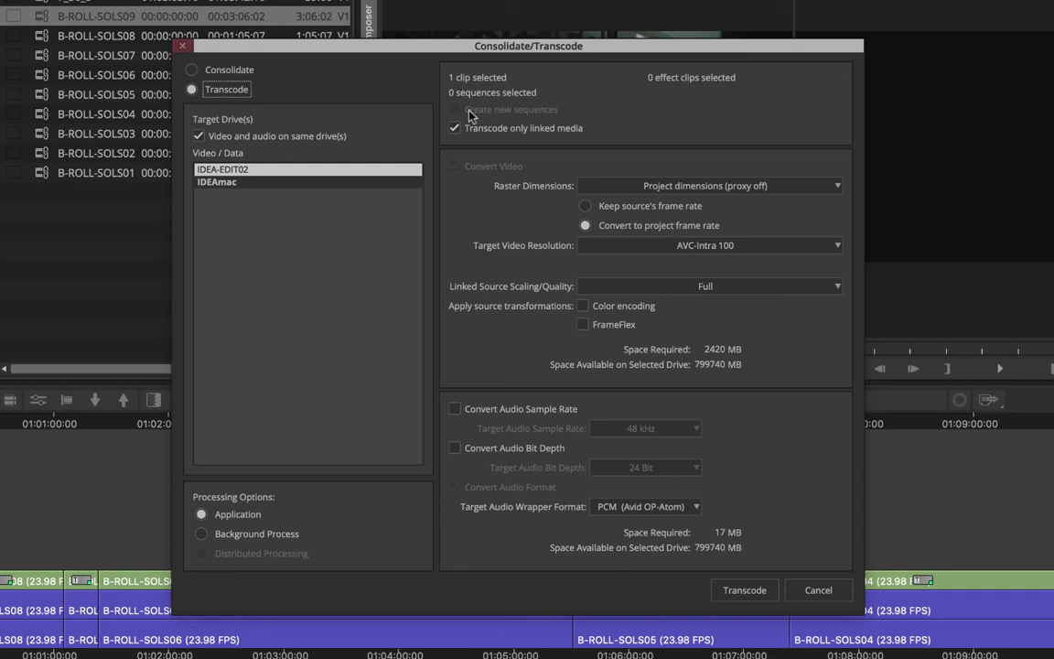
# Step: Keep Convert to project frame rate and scroll the Target Video Resolution list to the DNxHD formats
pyautogui.click(631, 206)
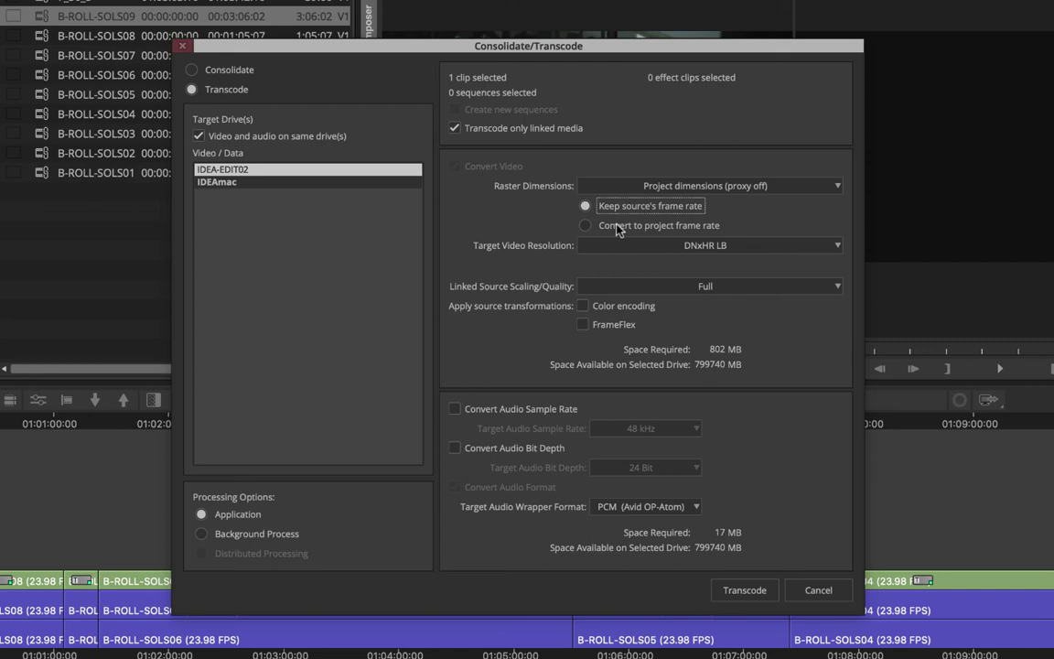
pyautogui.click(617, 227)
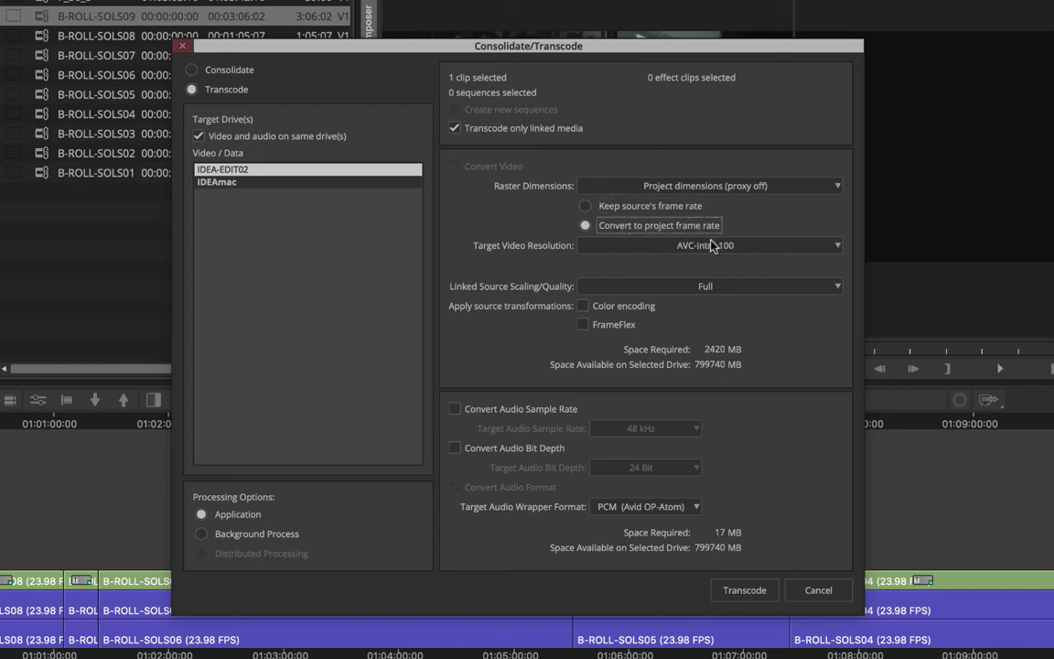
pyautogui.click(640, 244)
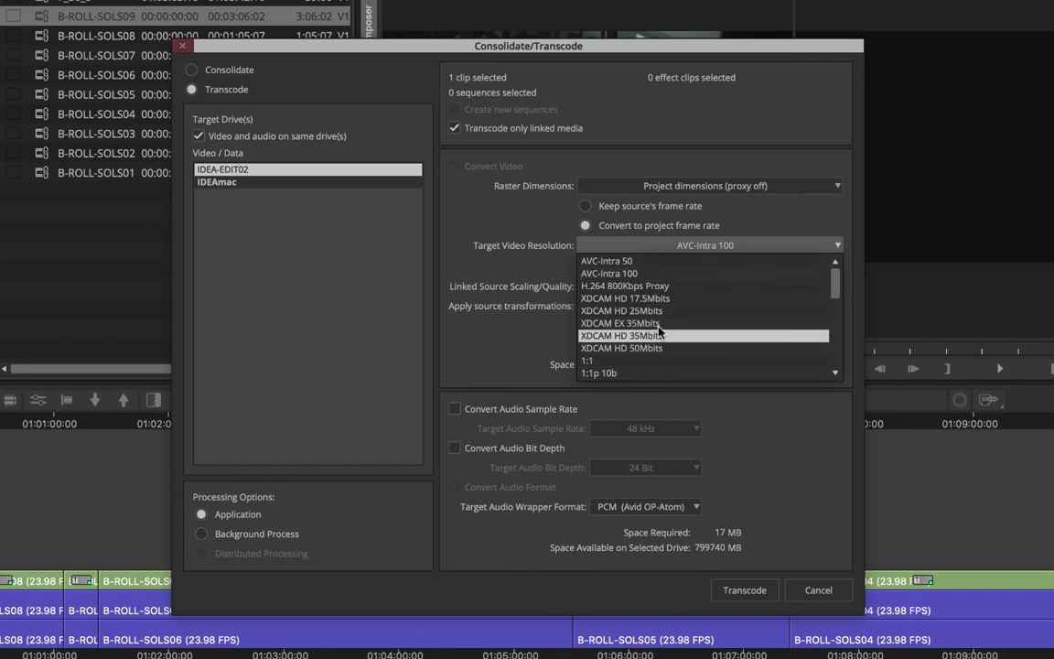
pyautogui.moveTo(835, 277); pyautogui.dragTo(834, 315)
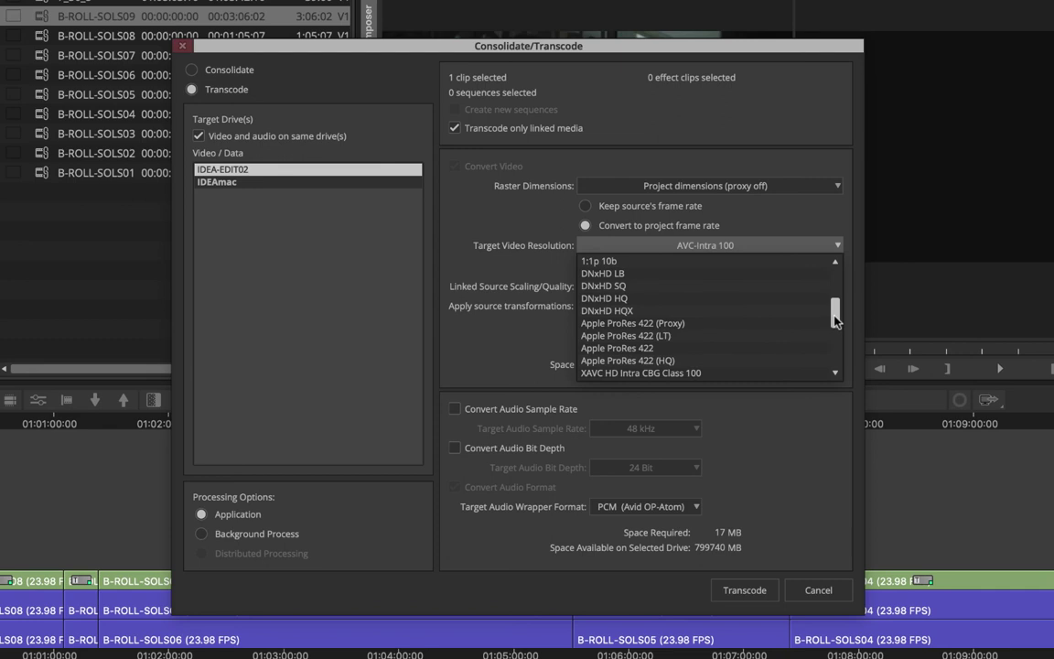
# Step: Set the target video resolution to DNxHD LB, keeping linked source scaling at Full
pyautogui.click(645, 275)
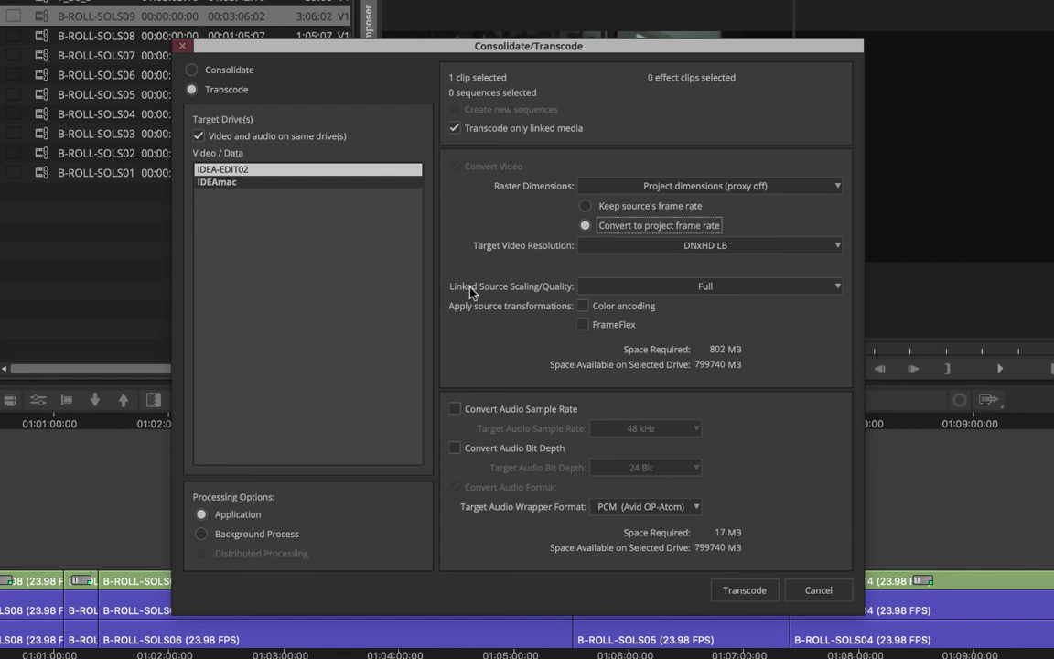
pyautogui.click(760, 288)
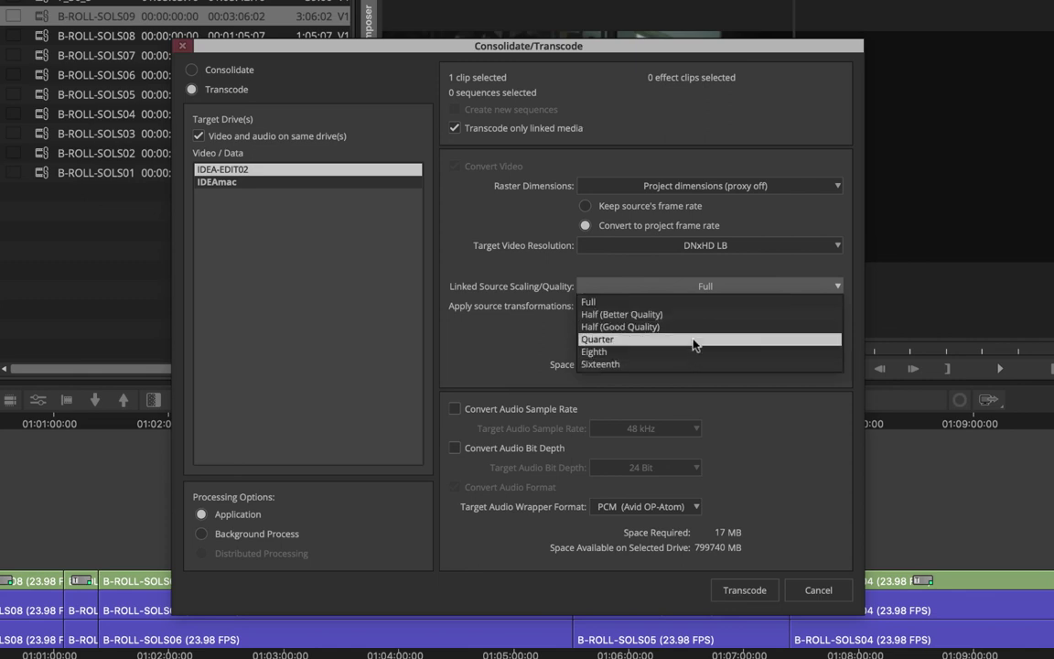
pyautogui.click(767, 273)
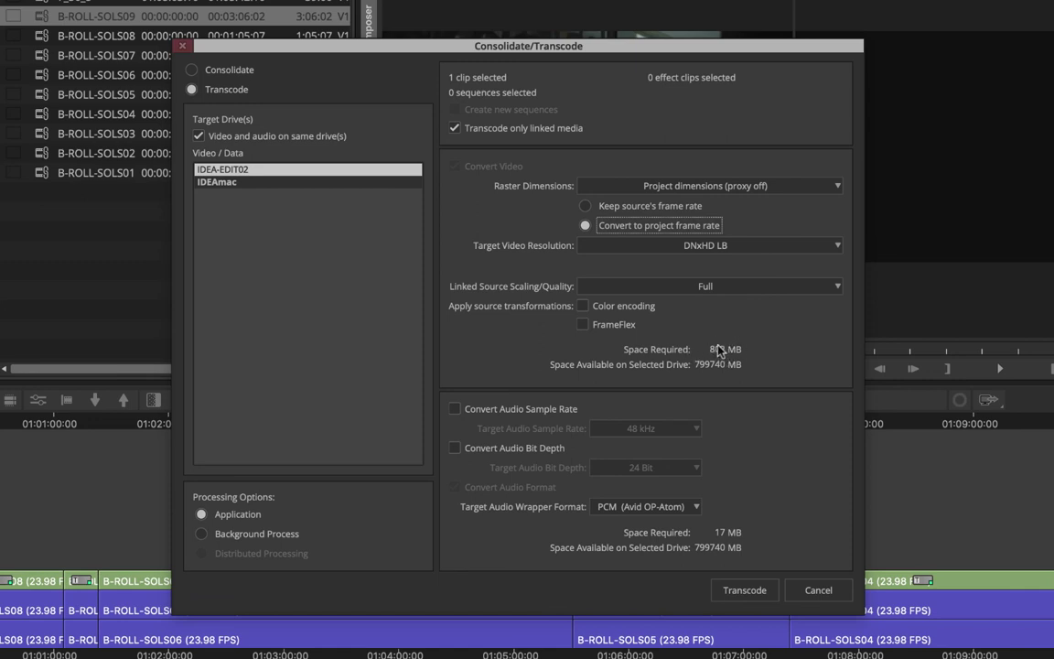
pyautogui.click(682, 245)
pyautogui.click(679, 286)
pyautogui.click(681, 245)
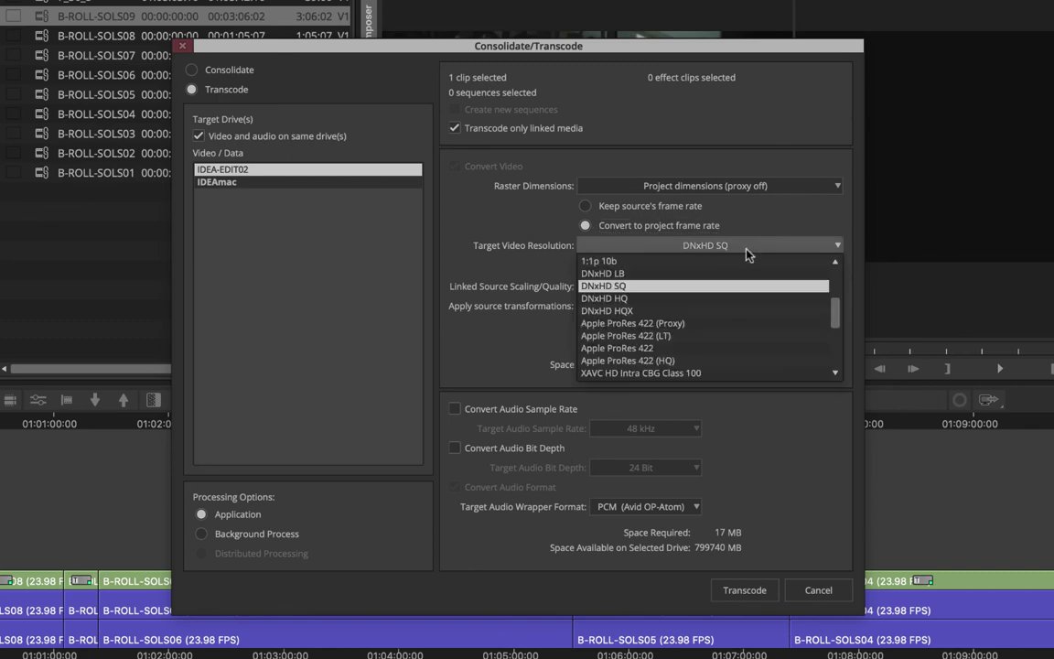
pyautogui.click(687, 274)
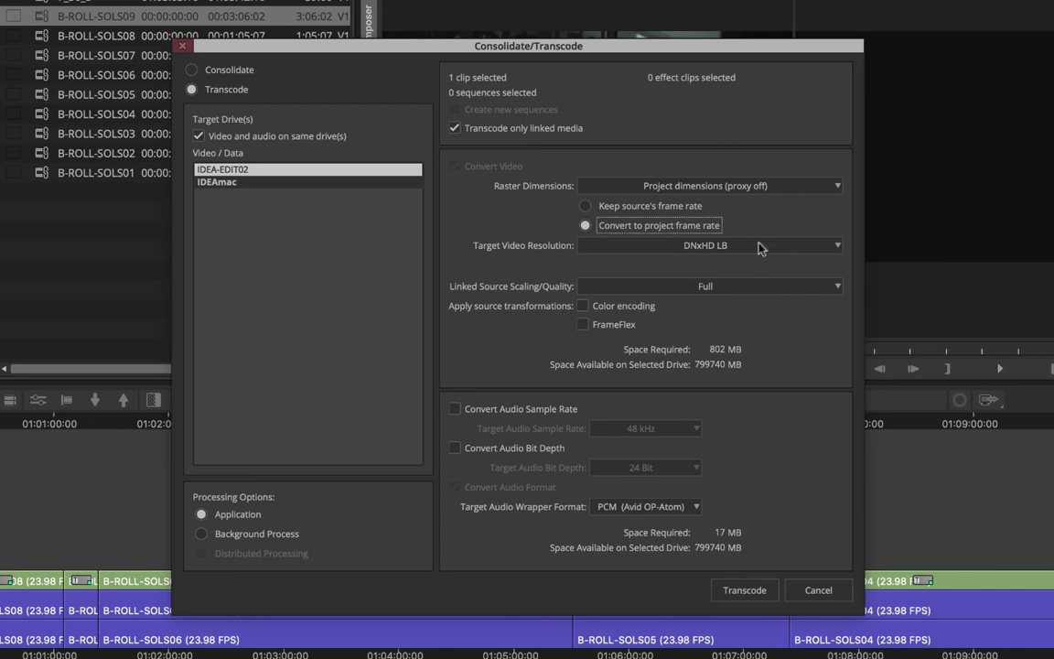
pyautogui.click(211, 170)
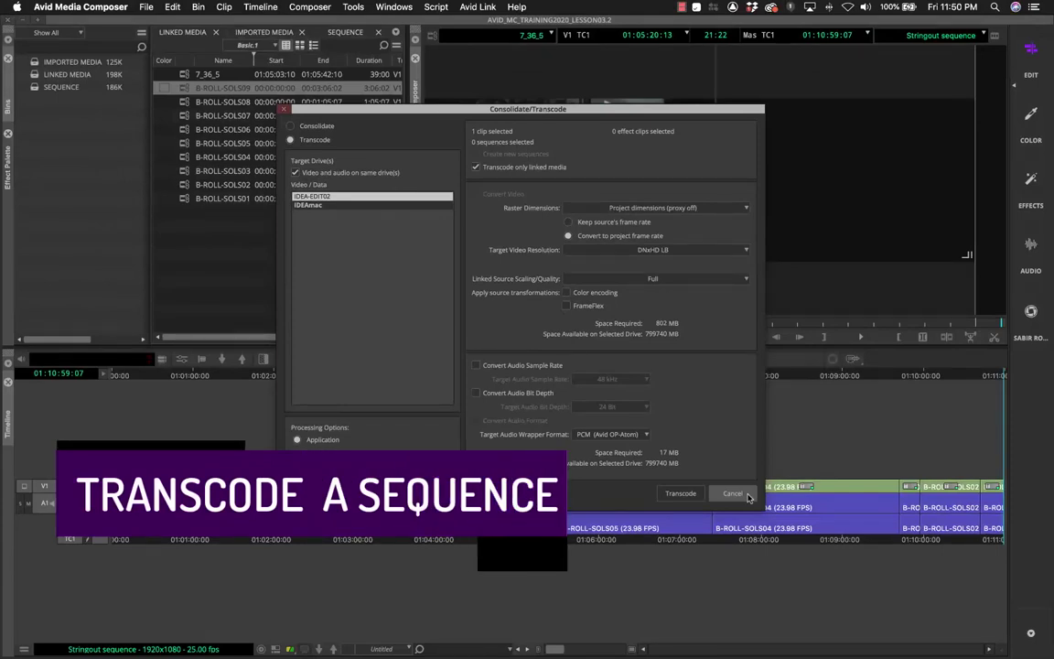
# Step: Cancel the clip's transcode, then select the Stringout sequence in the SEQUENCE bin
pyautogui.click(733, 493)
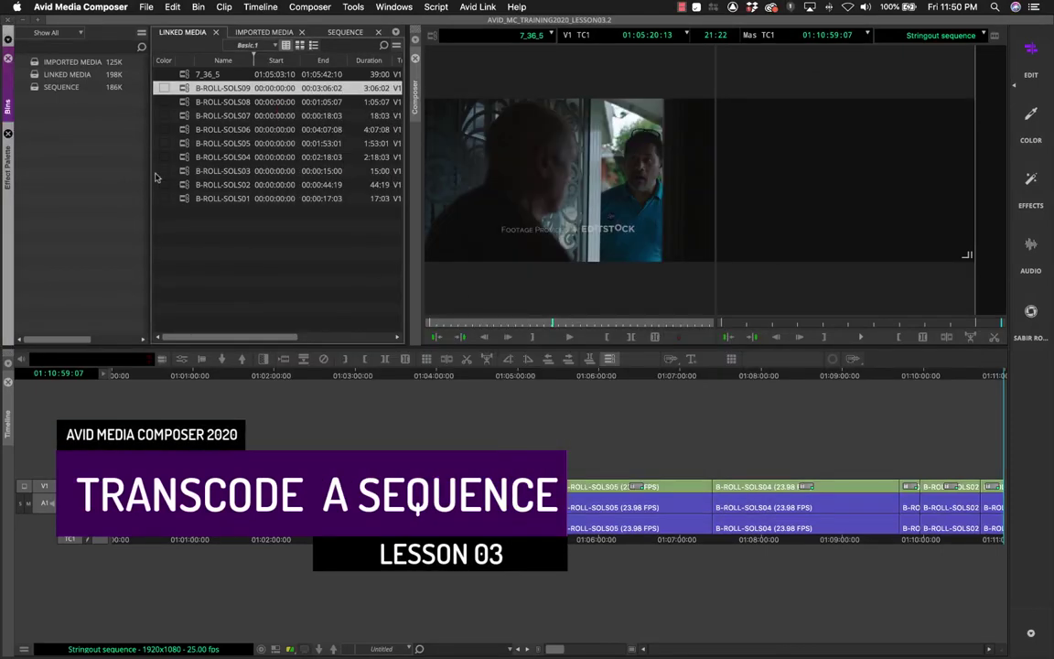
pyautogui.click(59, 88)
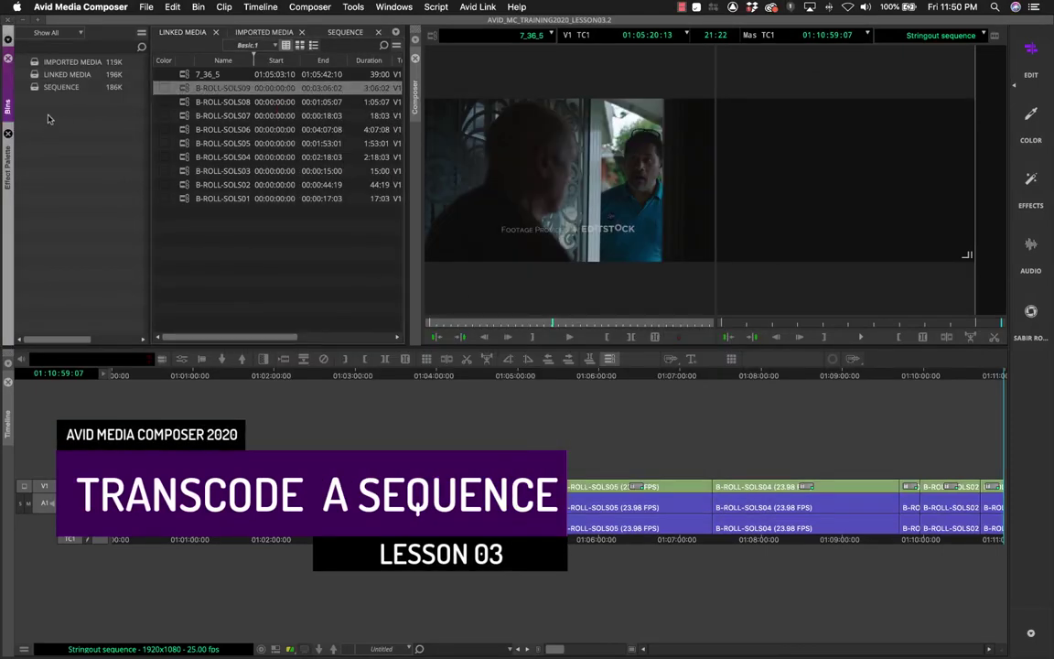
pyautogui.click(345, 34)
pyautogui.click(231, 74)
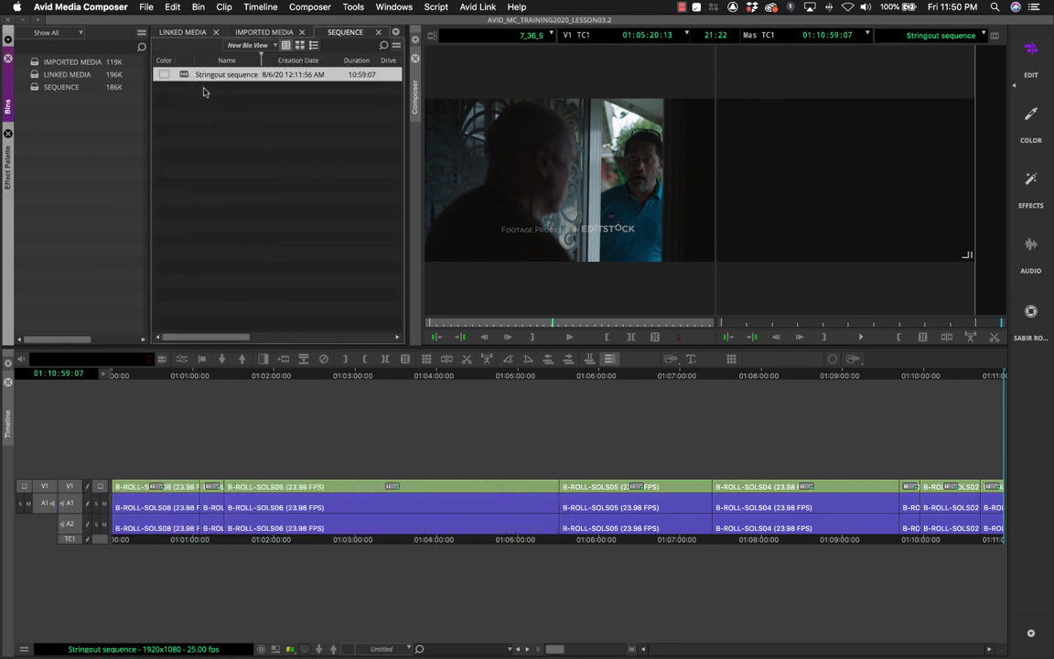
# Step: Open Consolidate/Transcode for the Stringout sequence in Transcode mode
pyautogui.rightClick(183, 75)
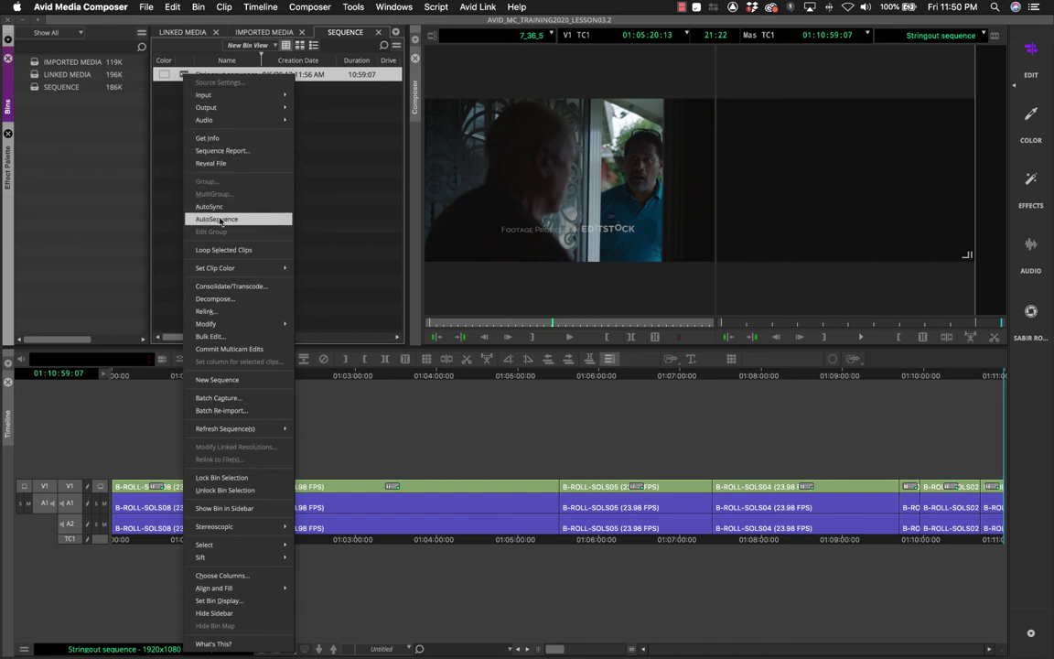
pyautogui.click(246, 286)
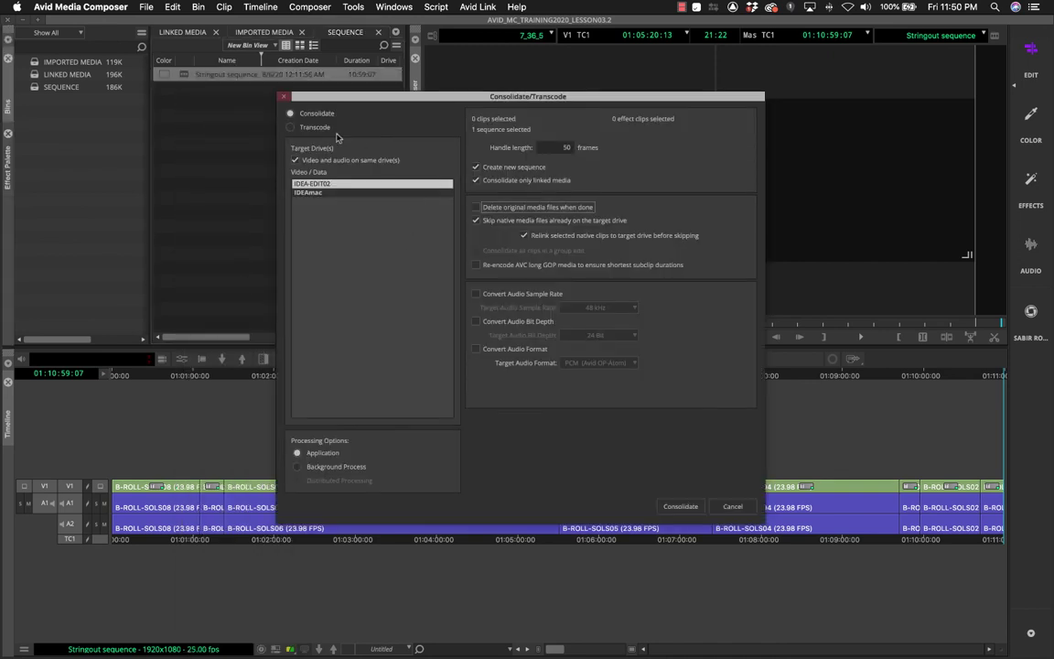
pyautogui.click(303, 129)
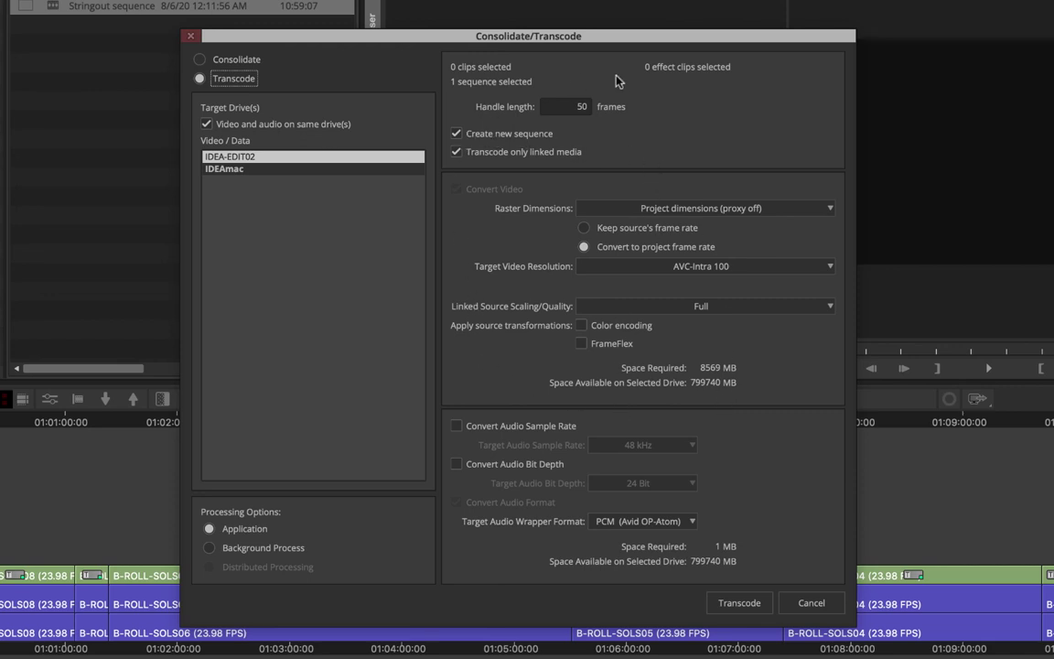
pyautogui.click(569, 106)
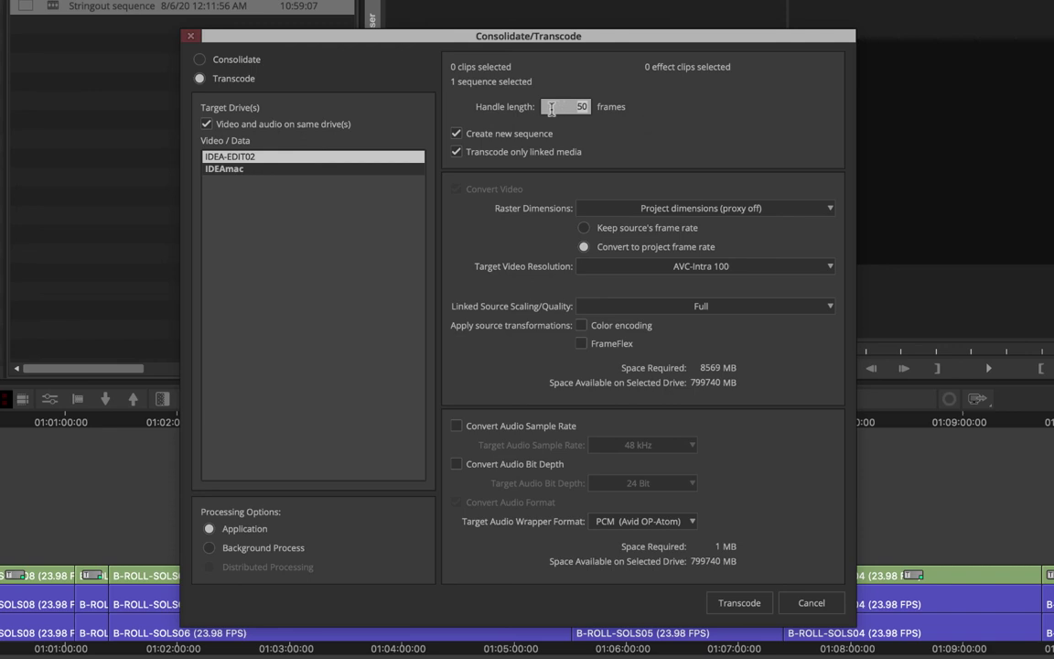
# Step: Choose Background Process under Processing Options for the Stringout transcode
pyautogui.moveTo(568, 107)
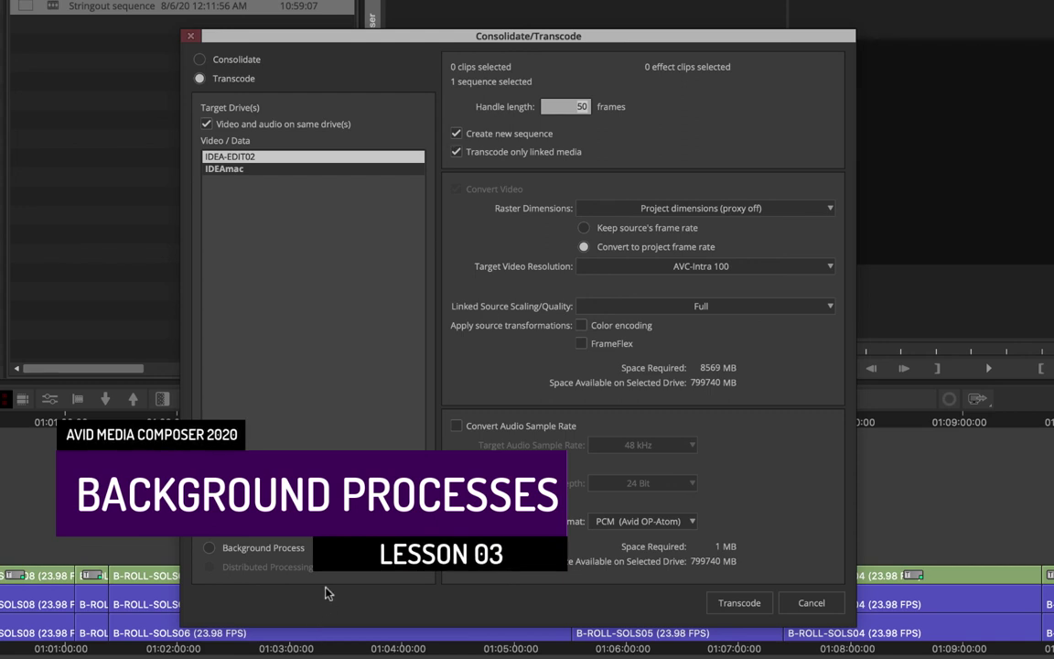
pyautogui.click(210, 549)
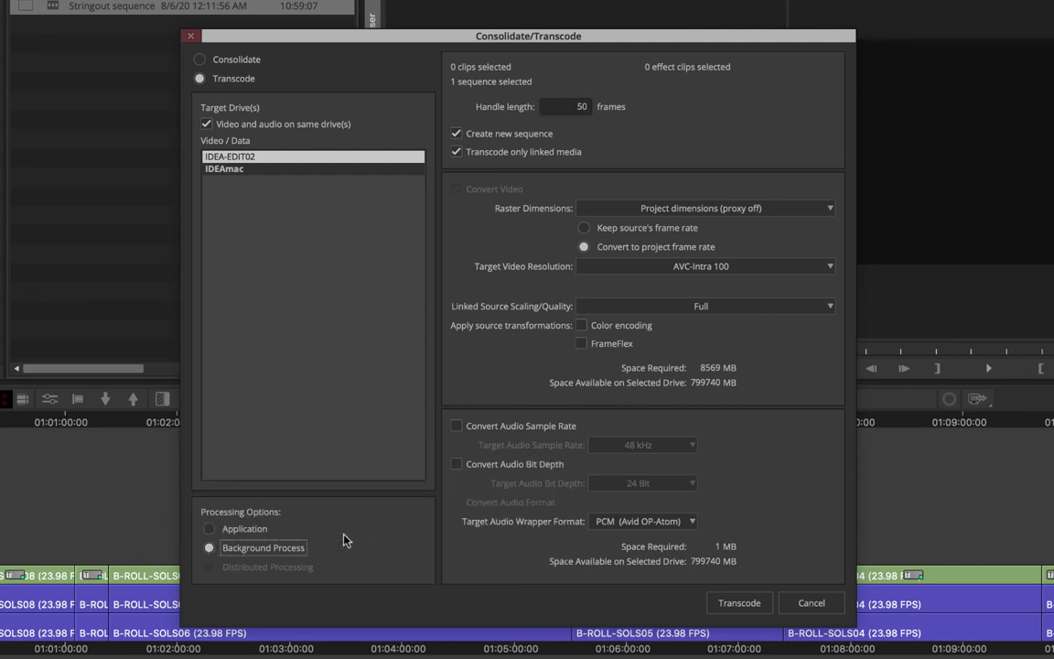